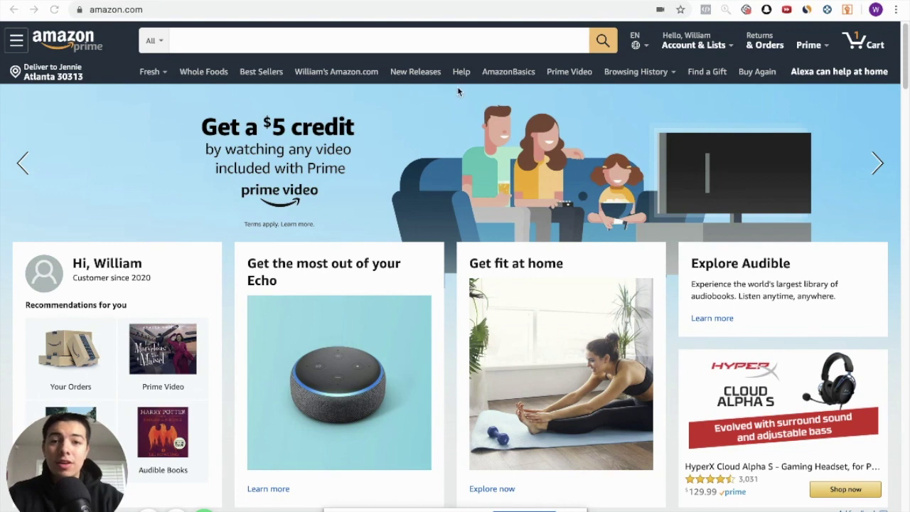
- Search all departments for "mouse pad" using the suggested search term
left_click(390, 41)
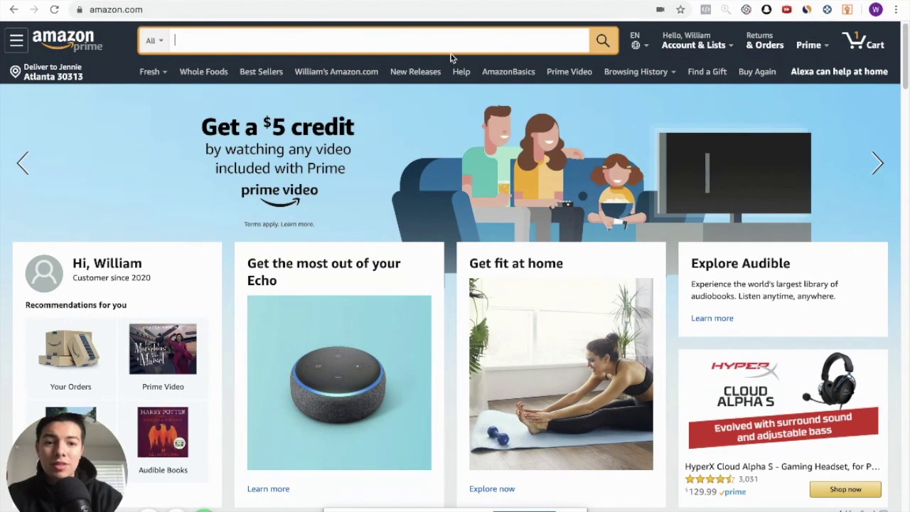
type("mouse")
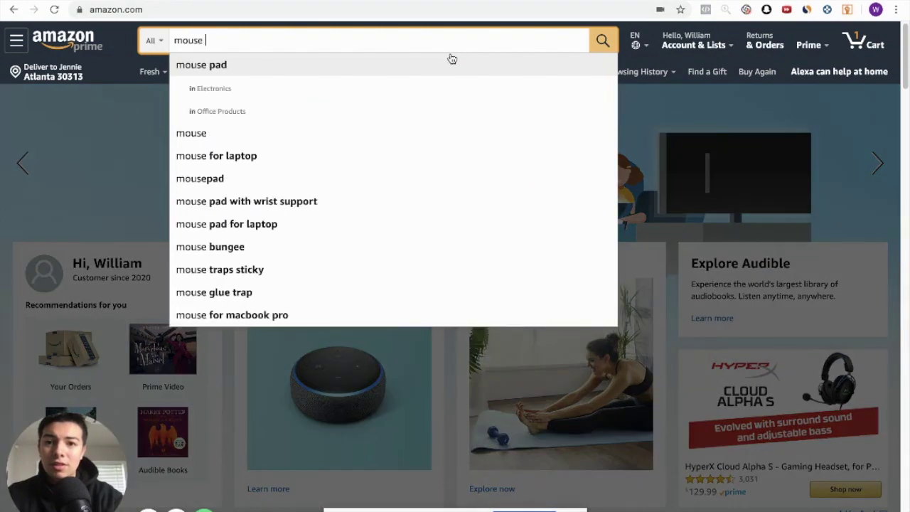
left_click(396, 69)
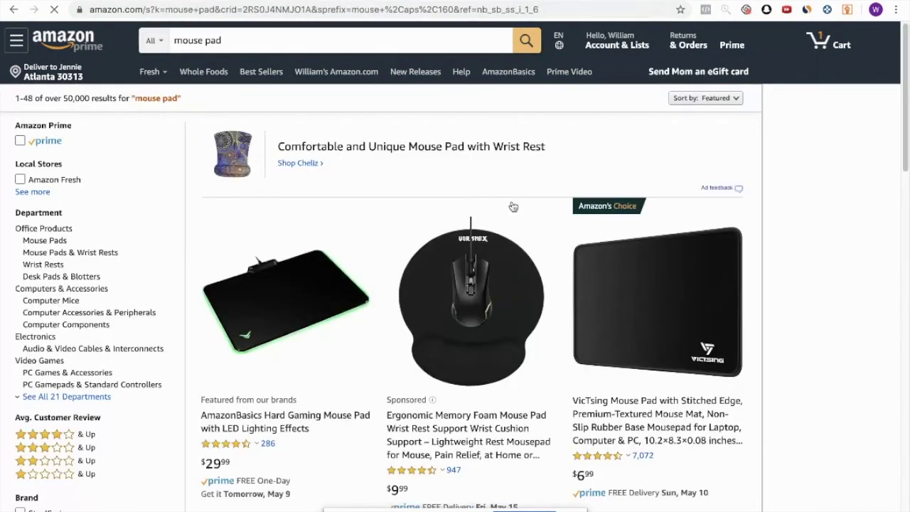
- Examine the sales rank and highlight the ASIN shown under the AmazonBasics Hard Gaming Mouse Pad search result
scroll(596, 226, "down", 2)
scroll(596, 226, "down", 3)
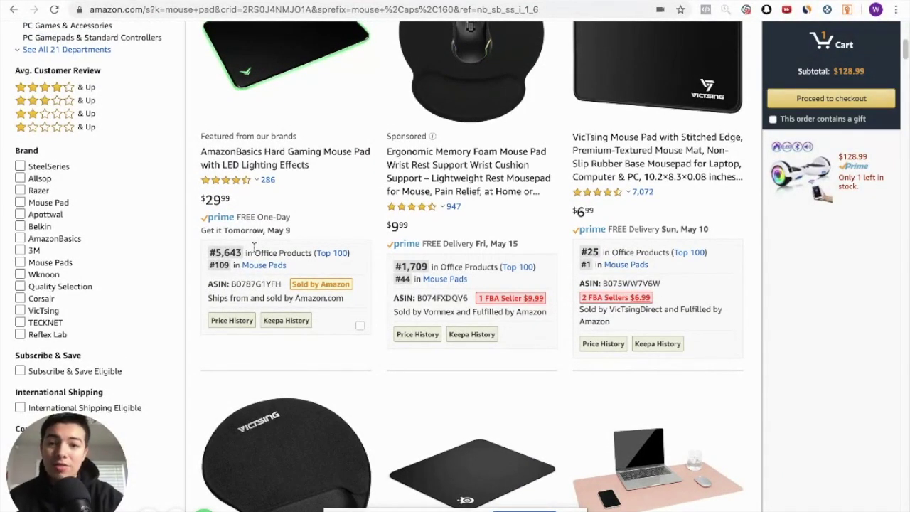
left_click_drag(207, 252, 243, 251)
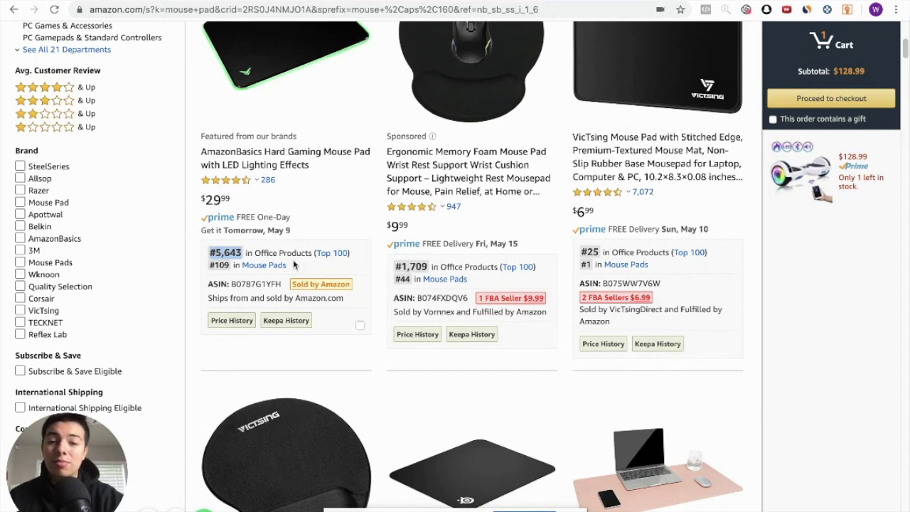
left_click_drag(231, 284, 282, 287)
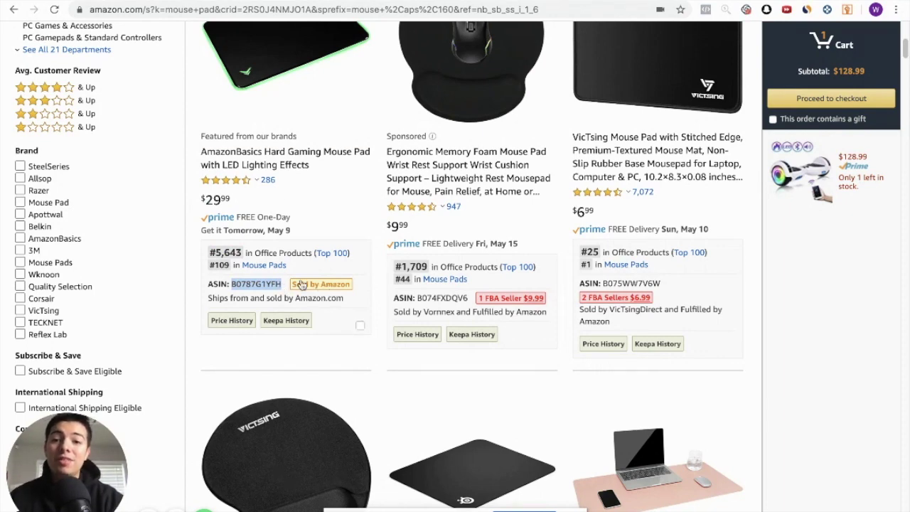
left_click(241, 292)
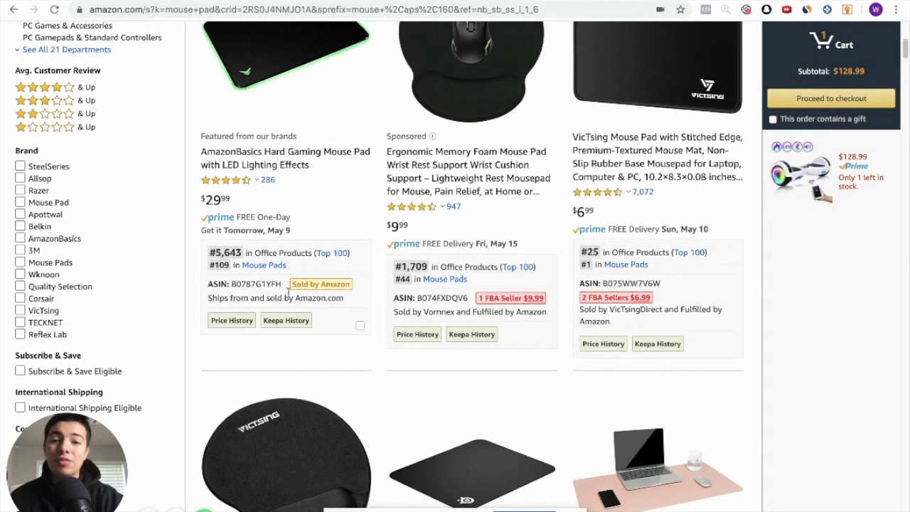
left_click_drag(240, 286, 204, 285)
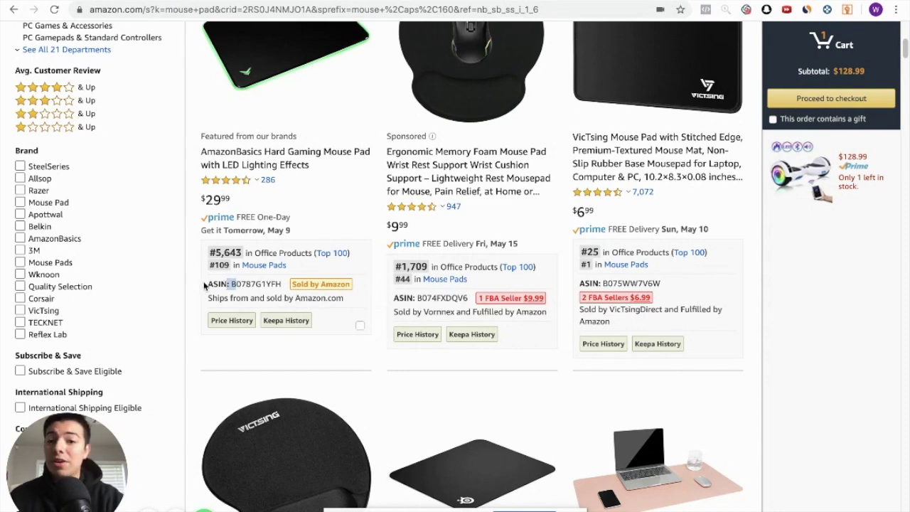
left_click(259, 283)
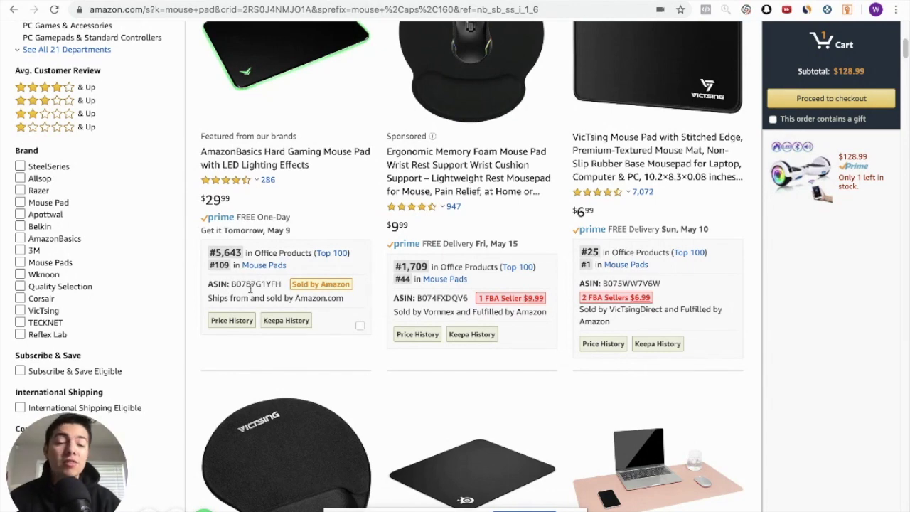
- Preview the Keepa history of the AmazonBasics Hard Gaming Mouse Pad and look over the seller details of the neighbouring results
left_click(280, 321)
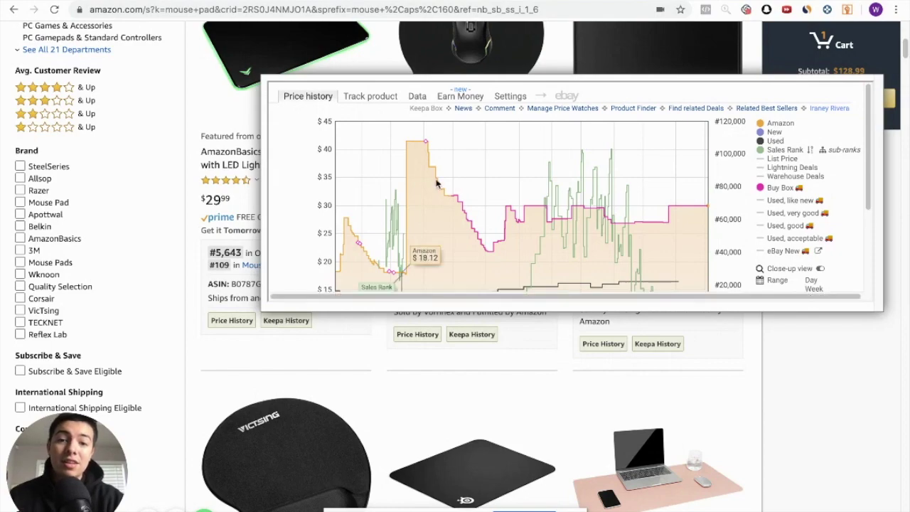
left_click(211, 294)
scroll(365, 294, "down", 5)
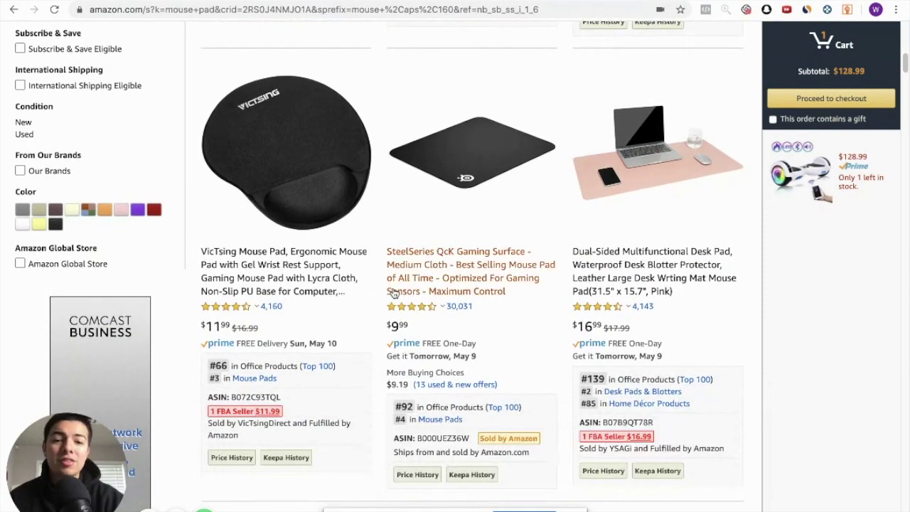
scroll(392, 289, "down", 1)
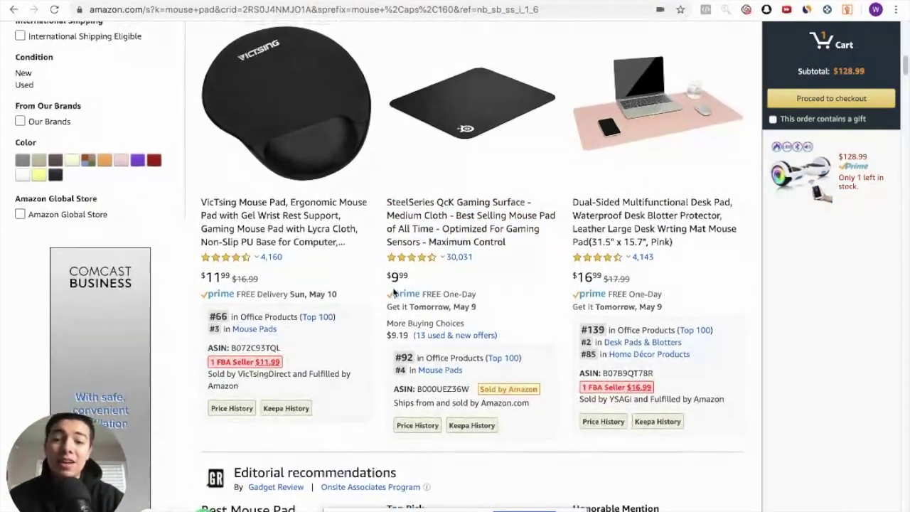
scroll(392, 288, "up", 5)
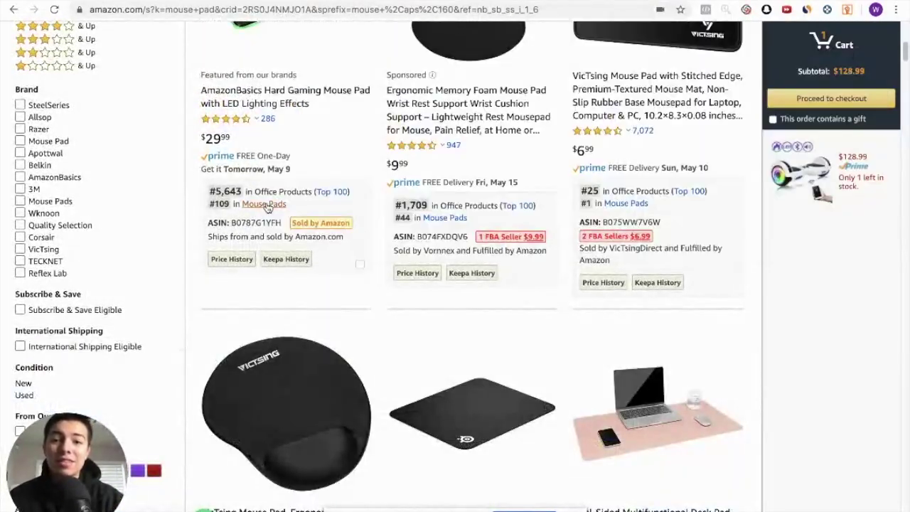
- Open the VicTsing ergonomic gel mouse pad listing and locate its Best Sellers Rank and its ASIN in the product information and page address
scroll(343, 257, "down", 5)
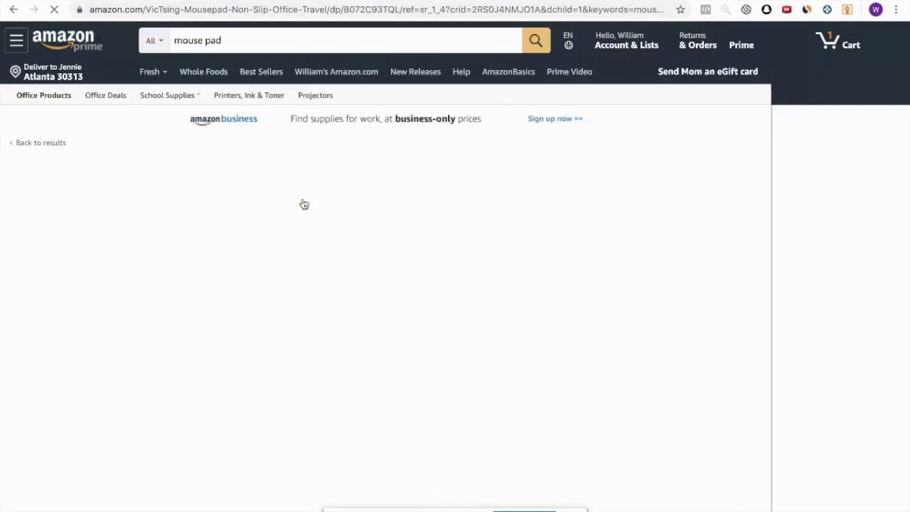
scroll(474, 288, "down", 5)
scroll(474, 288, "down", 15)
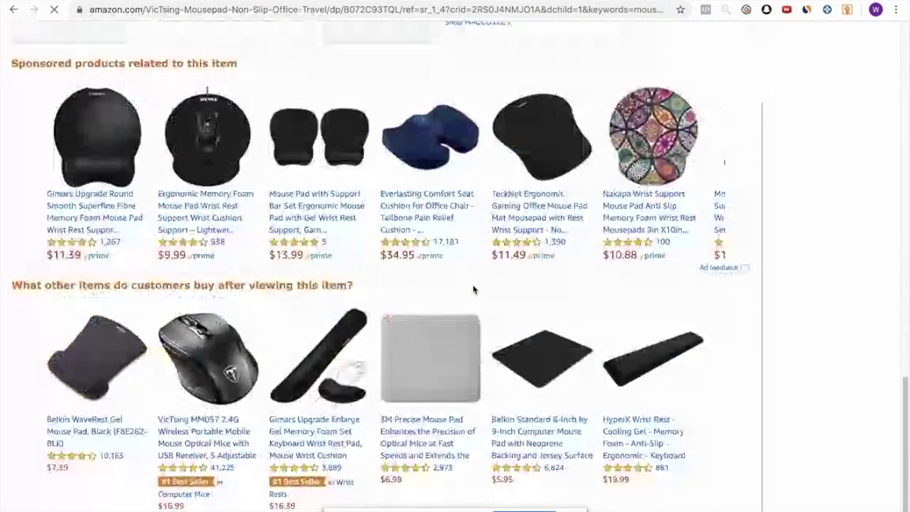
scroll(475, 288, "down", 20)
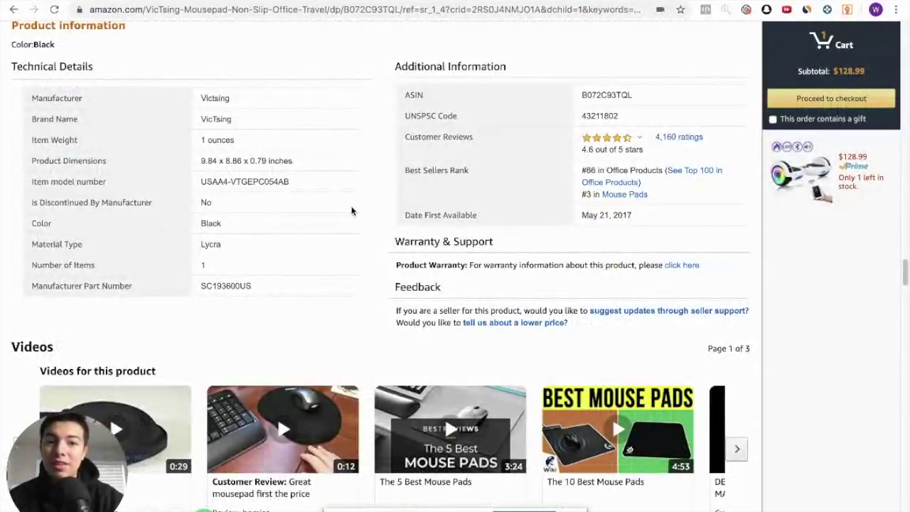
left_click_drag(587, 167, 632, 172)
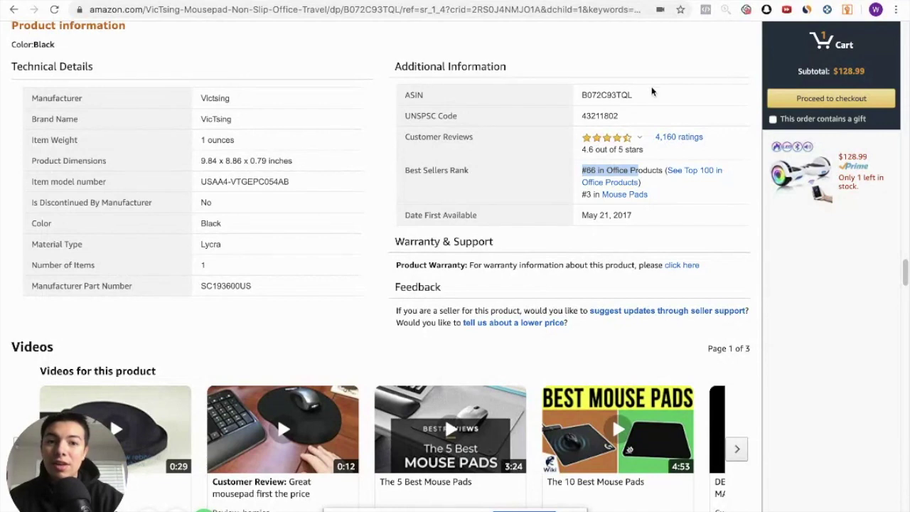
left_click_drag(587, 95, 631, 95)
double_click(352, 10)
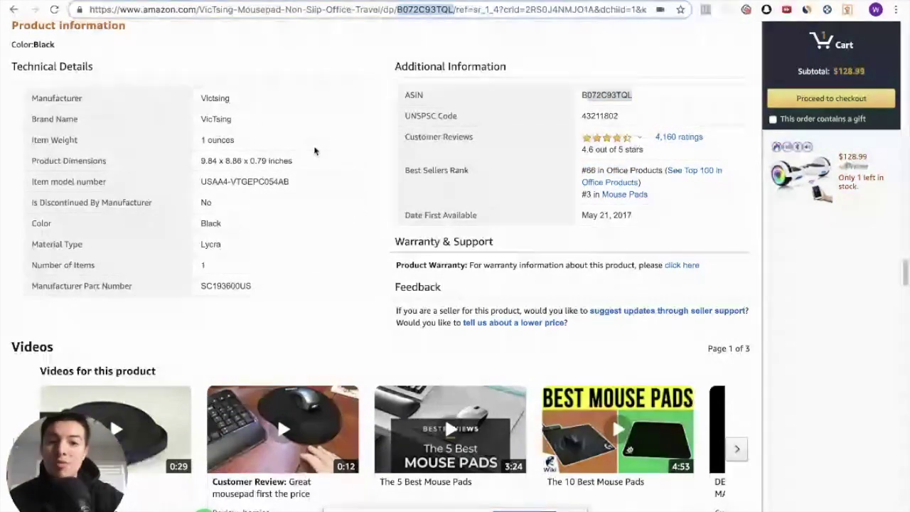
- Return to the mouse pad results and preview the product information pop-up of the VicTsing ergonomic mouse pad
left_click(16, 10)
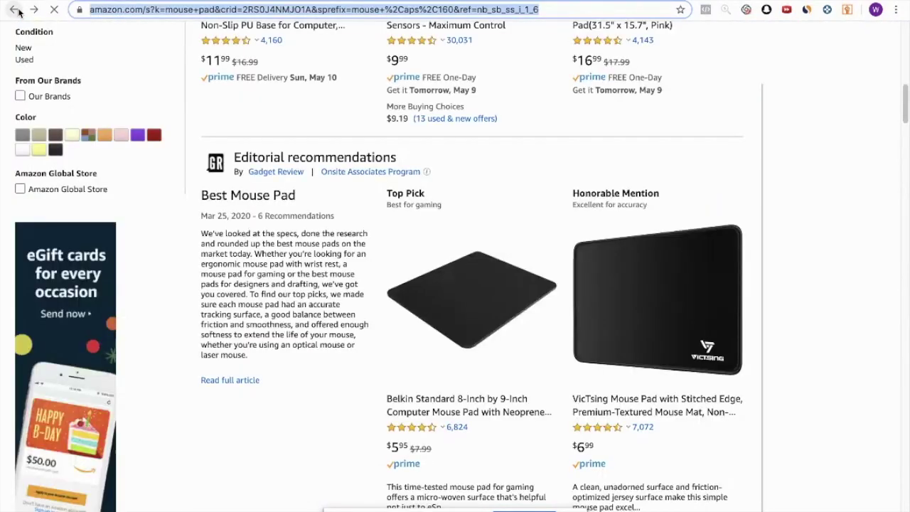
scroll(470, 76, "up", 3)
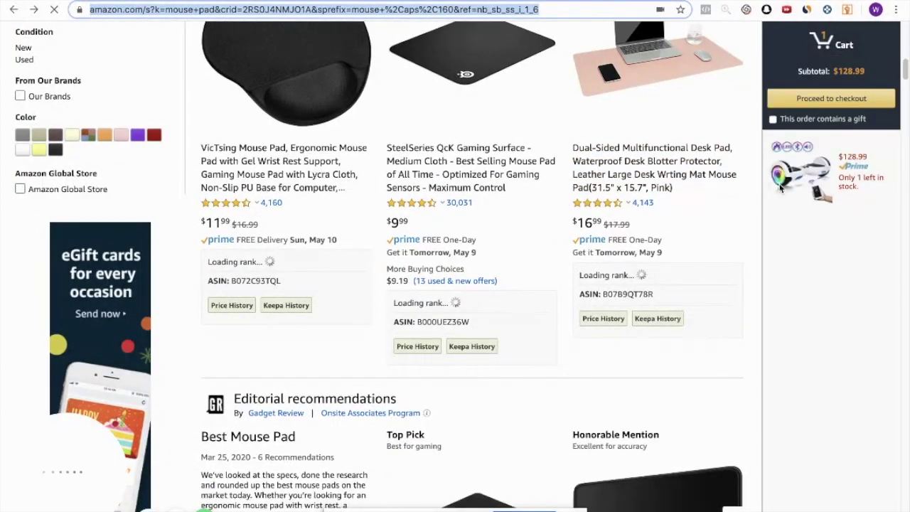
scroll(518, 238, "up", 5)
scroll(517, 237, "down", 12)
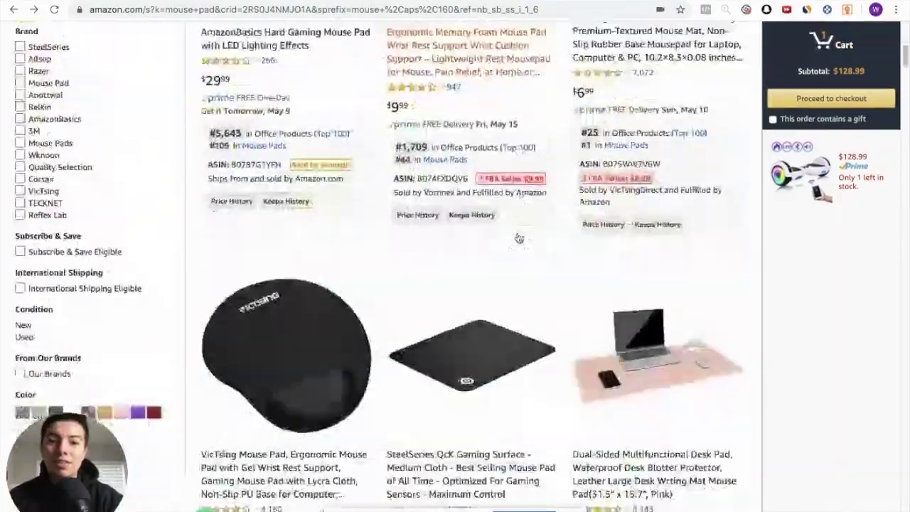
scroll(517, 238, "down", 4)
scroll(517, 237, "up", 10)
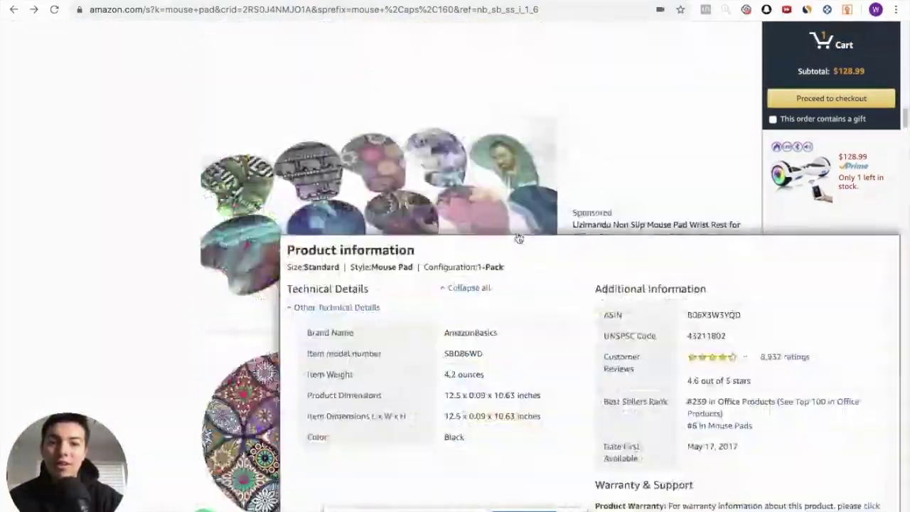
scroll(517, 238, "up", 3)
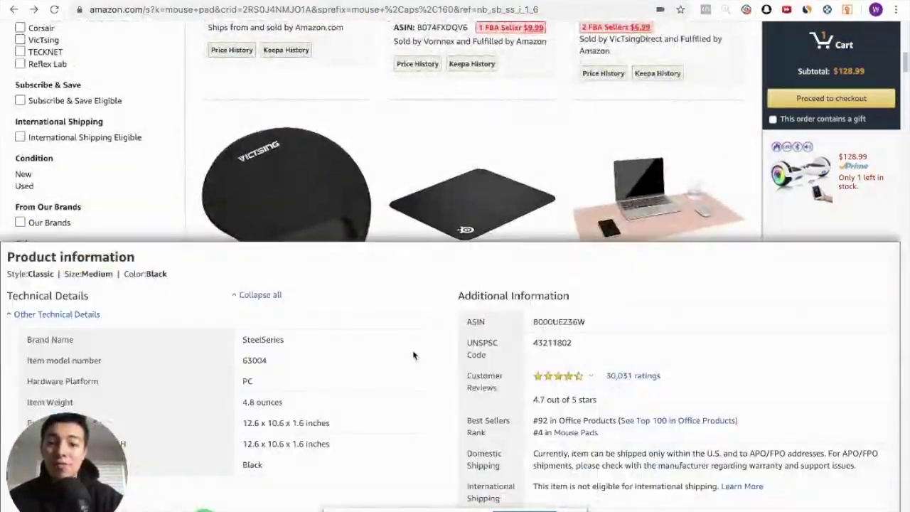
mouse_move(310, 219)
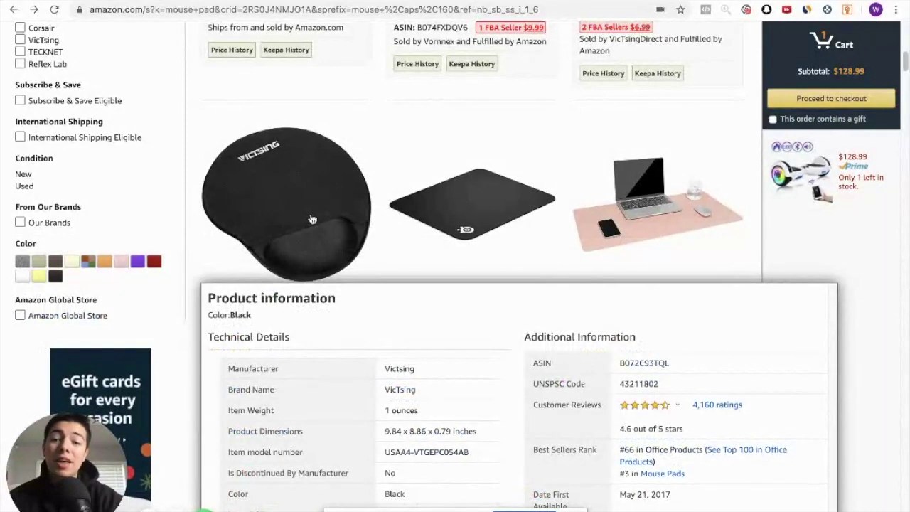
scroll(310, 219, "down", 1)
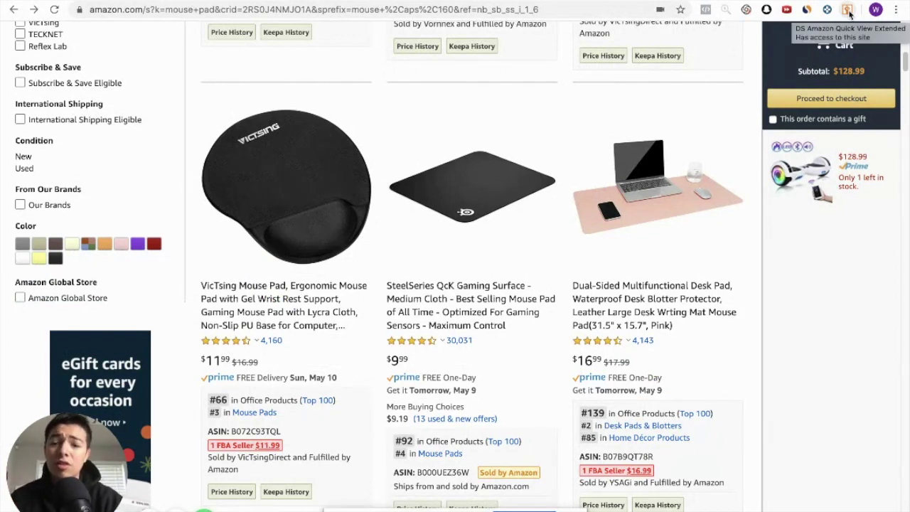
mouse_move(362, 224)
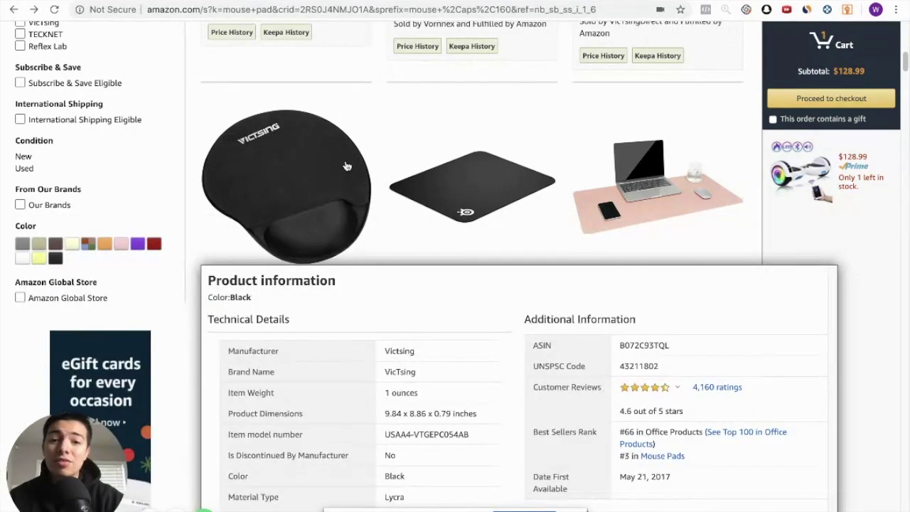
- Open the VicTsing ergonomic gel mouse pad's product page and bring up its Keepa price history chart
scroll(346, 166, "down", 3)
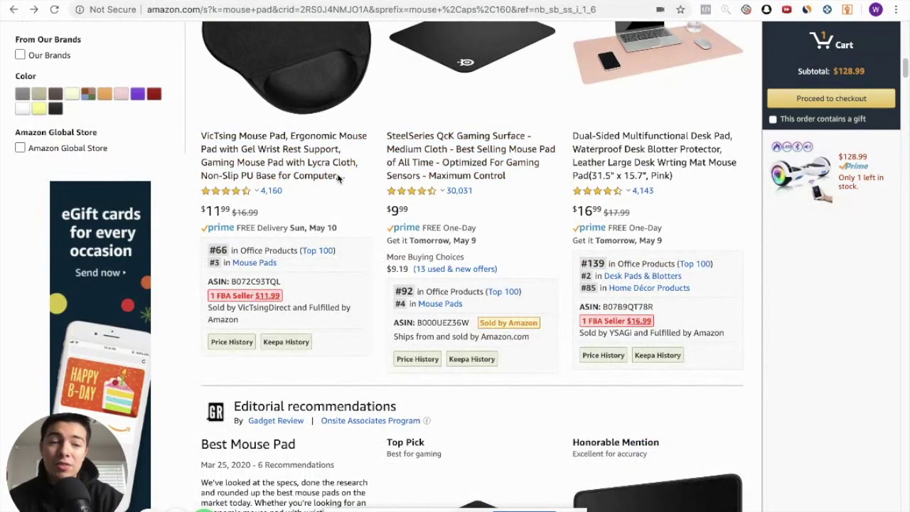
left_click(324, 171)
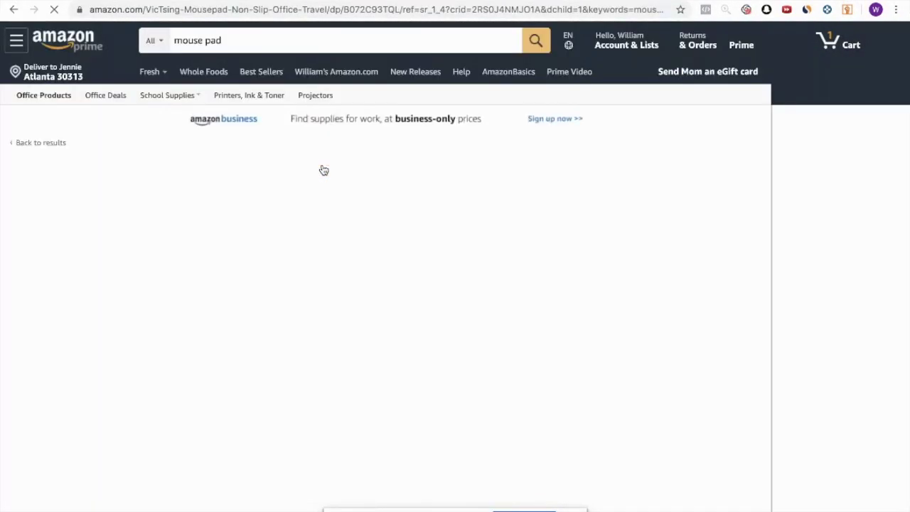
scroll(351, 164, "down", 1)
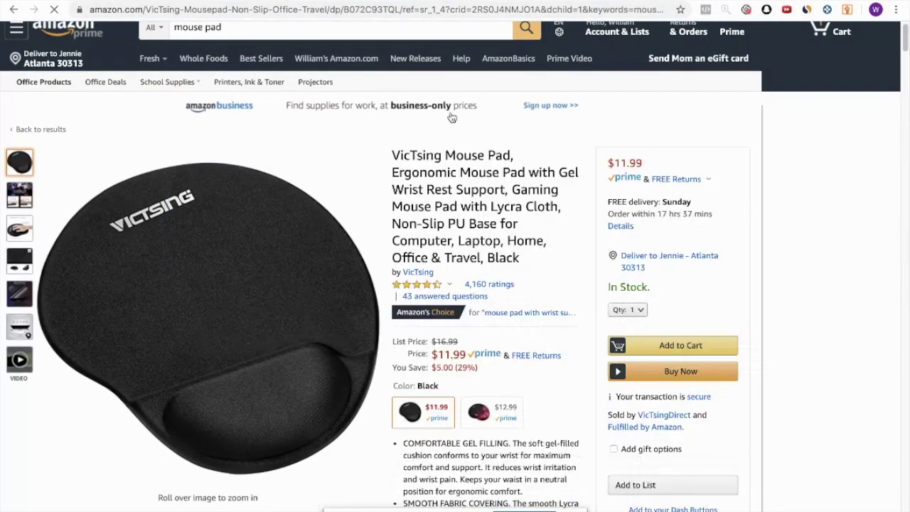
scroll(425, 270, "down", 7)
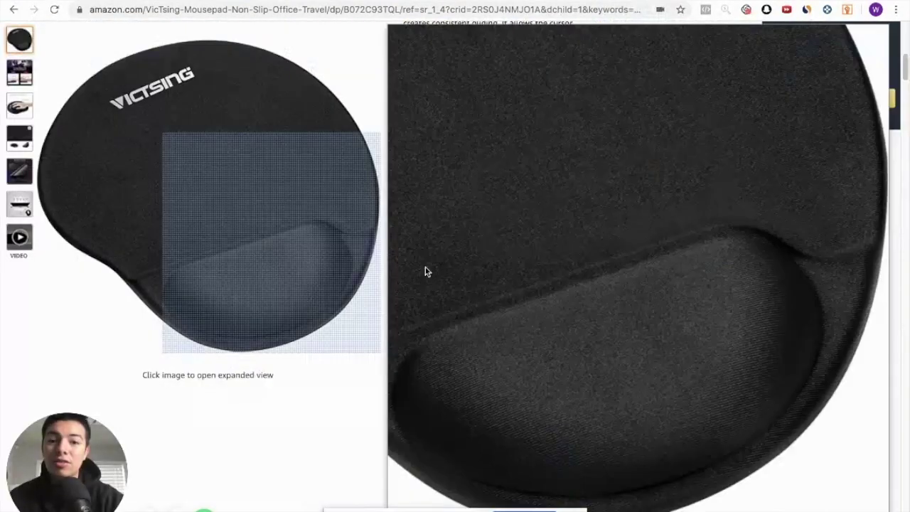
scroll(426, 271, "down", 1)
scroll(298, 251, "down", 3)
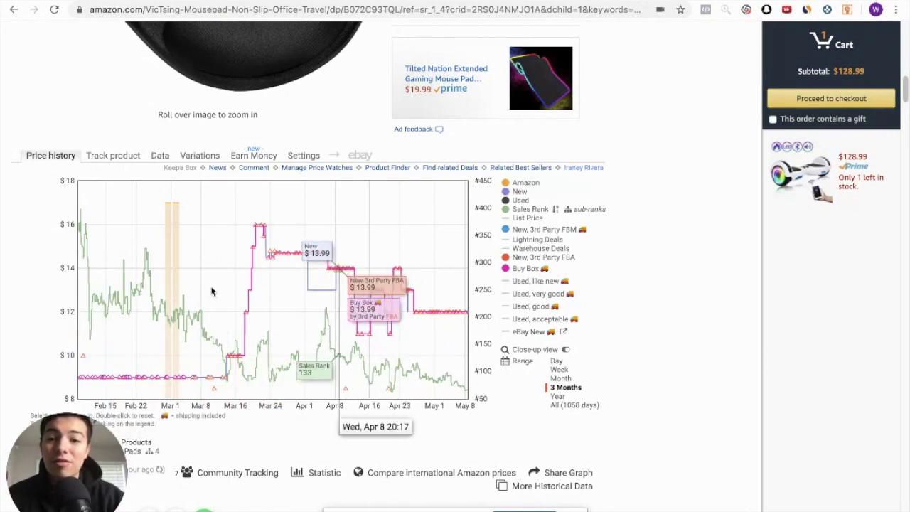
- Compare the VicTsing mouse pad's Keepa price and sales rank history over the Year and All ranges
left_click(557, 397)
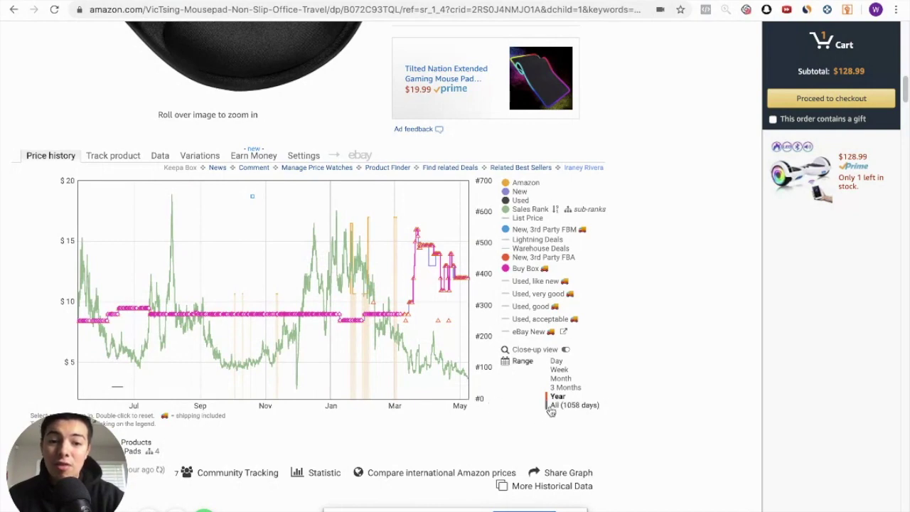
left_click(553, 405)
left_click(556, 397)
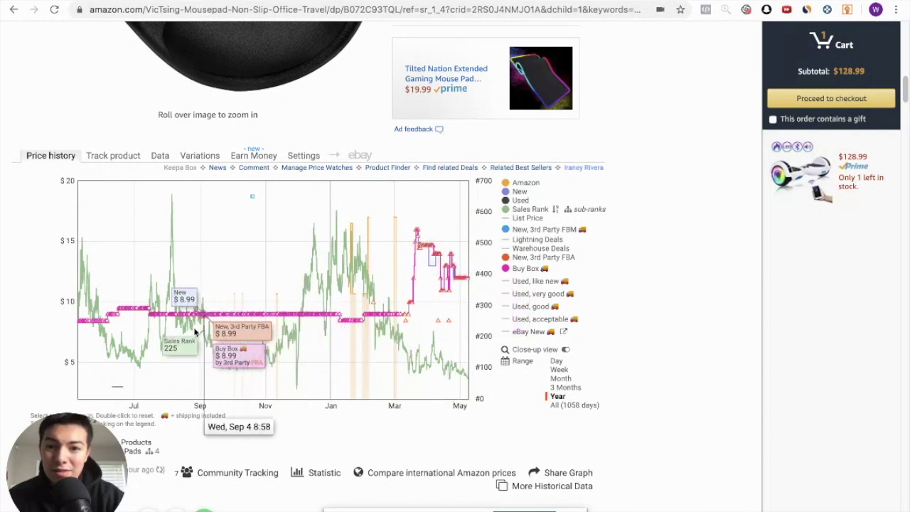
left_click(554, 405)
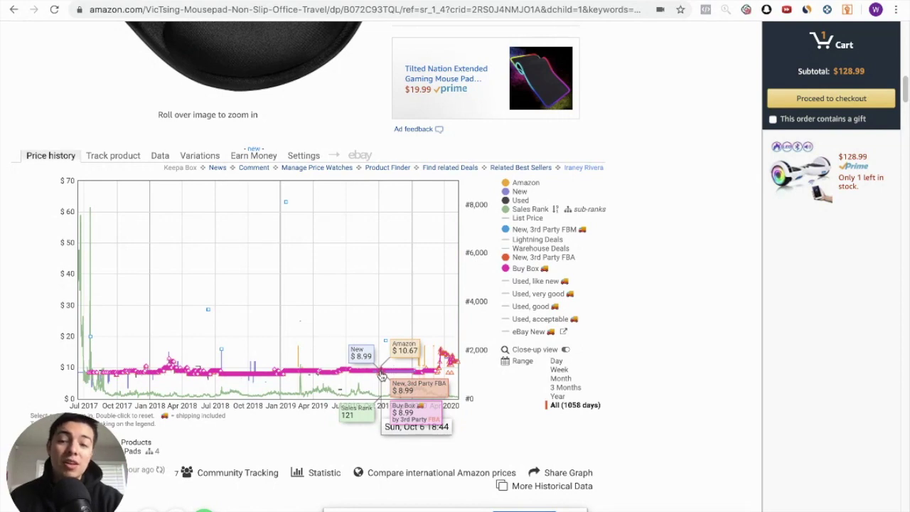
scroll(549, 206, "up", 5)
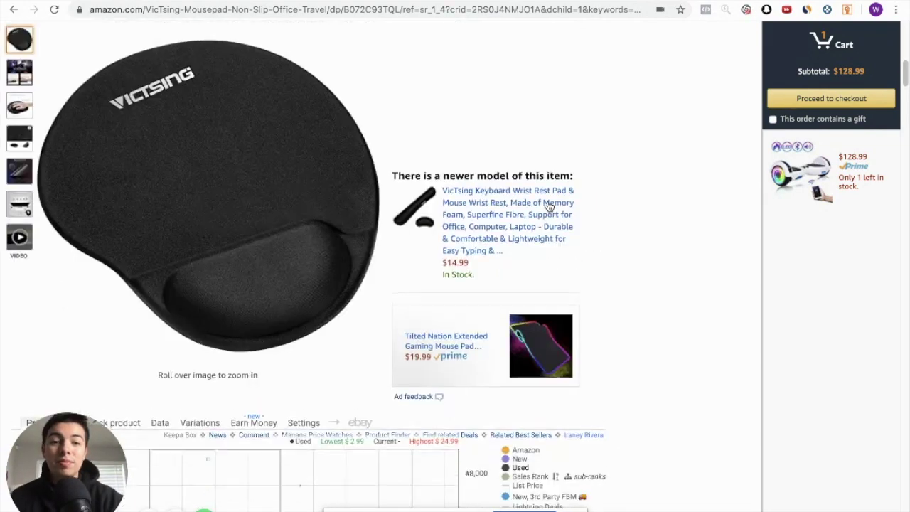
- Return to the mouse pad search results and review the rank, ASIN and seller details under the VicTsing ergonomic mouse pad
scroll(475, 287, "down", 3)
scroll(475, 287, "down", 1)
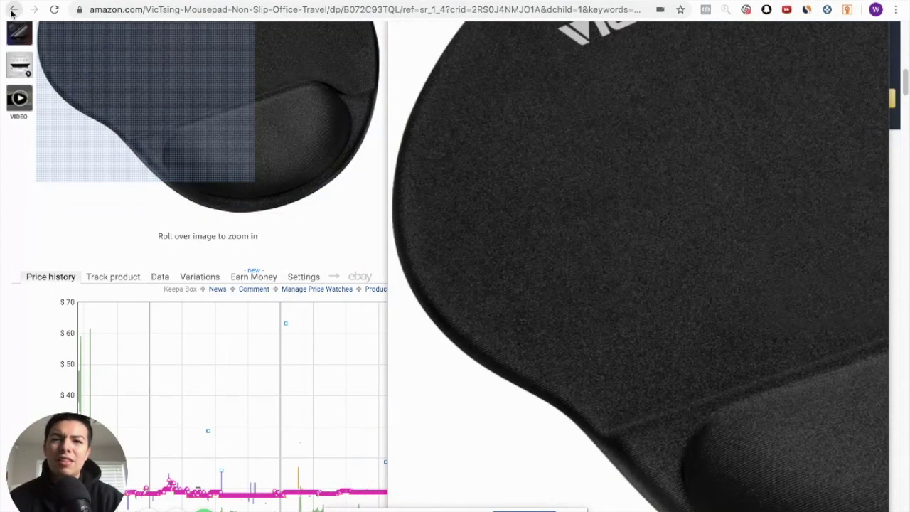
left_click(12, 12)
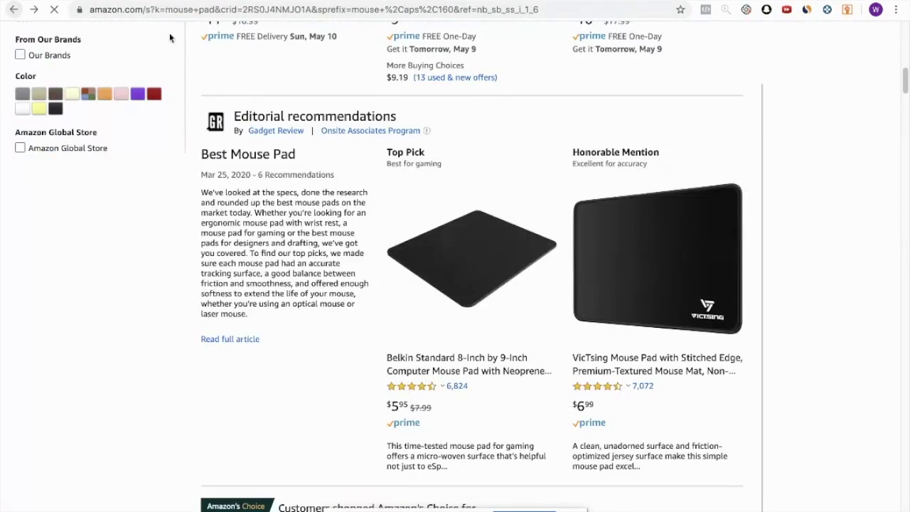
scroll(168, 35, "up", 3)
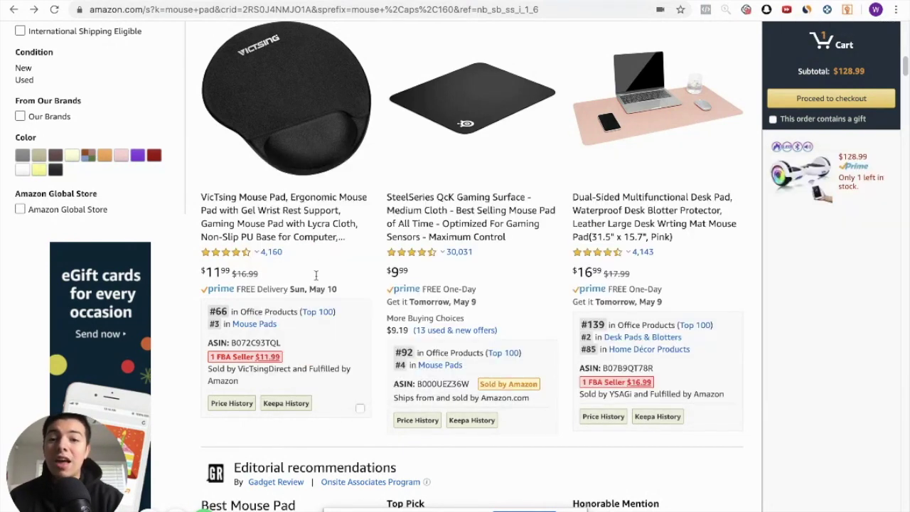
scroll(356, 377, "down", 1)
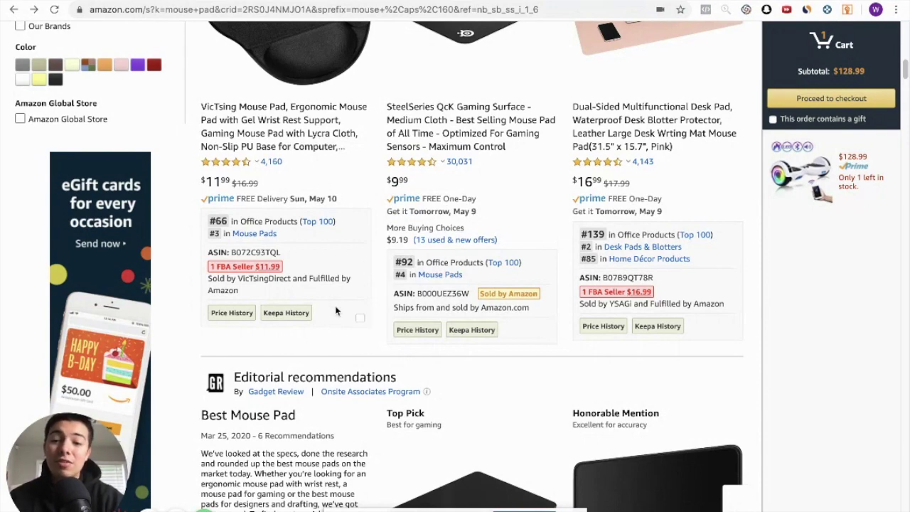
- Preview the VicTsing ergonomic mouse pad's Keepa history and price history charts from the search results
left_click(297, 314)
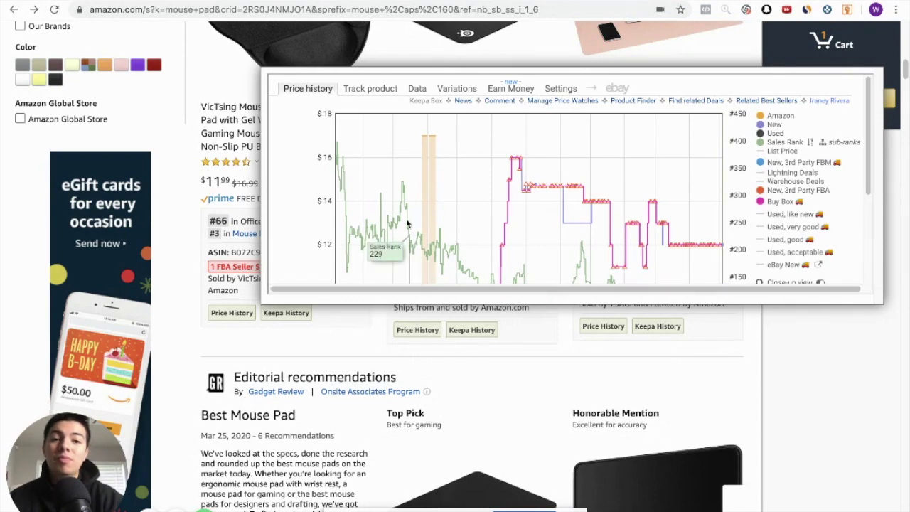
left_click(239, 317)
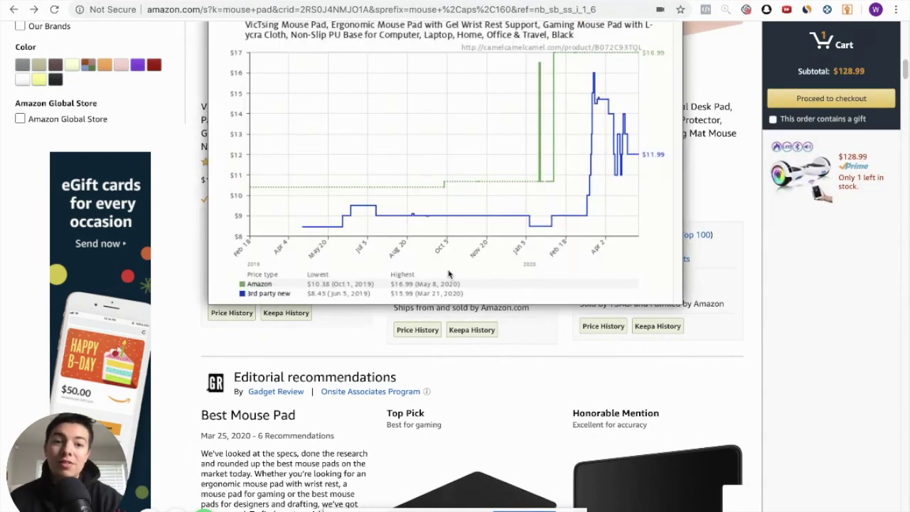
left_click(289, 315)
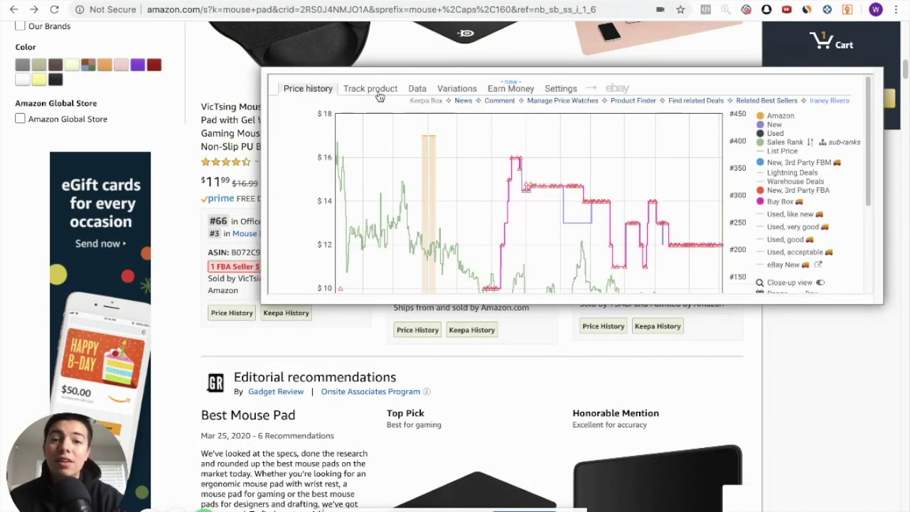
- Examine the VicTsing mouse pad's Keepa product data, including sales rank averages, rank drops, offer counts, Buy Box prices and product codes
left_click(413, 90)
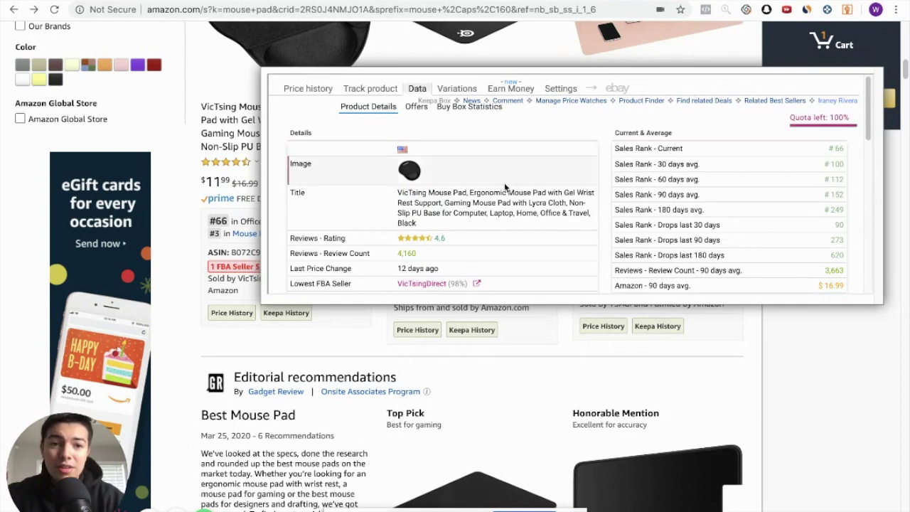
scroll(535, 197, "down", 1)
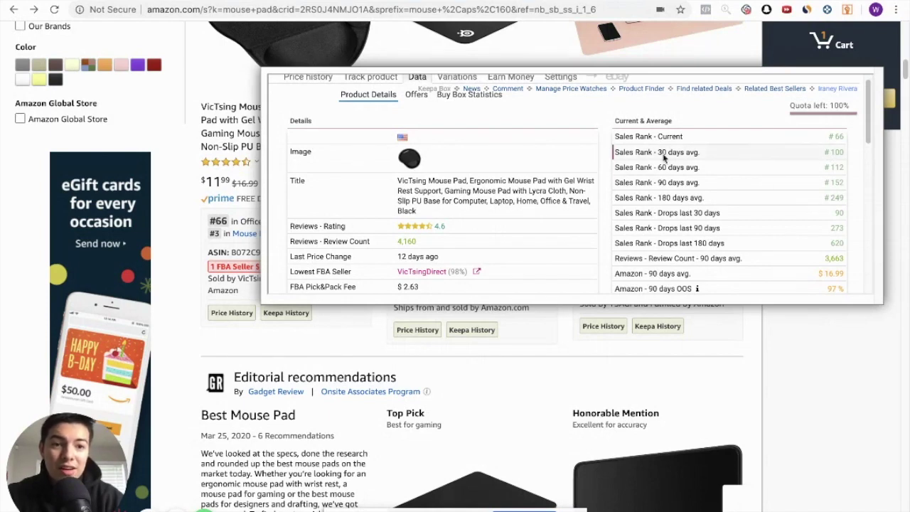
scroll(838, 186, "down", 2)
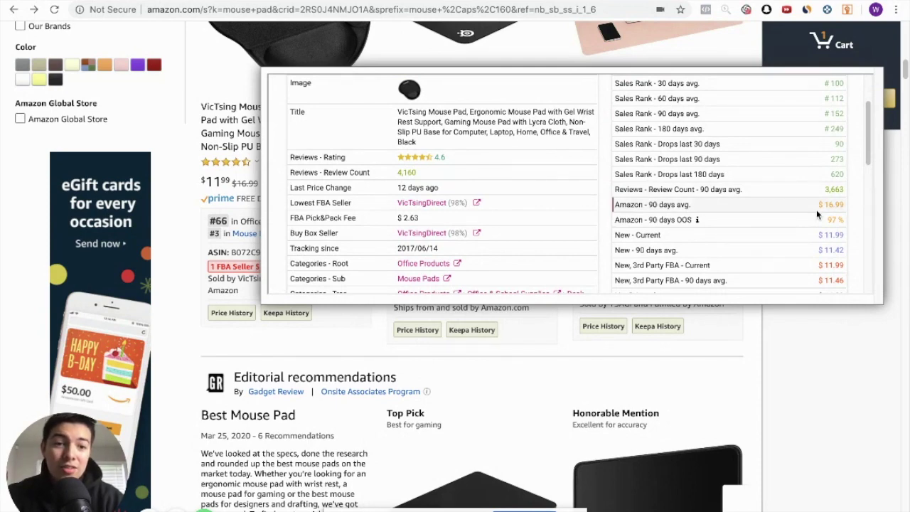
scroll(817, 213, "down", 4)
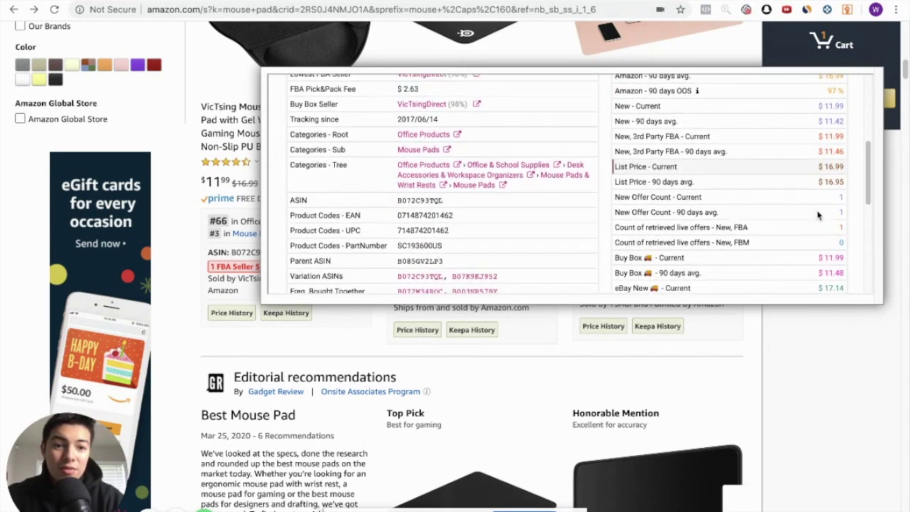
scroll(730, 189, "down", 2)
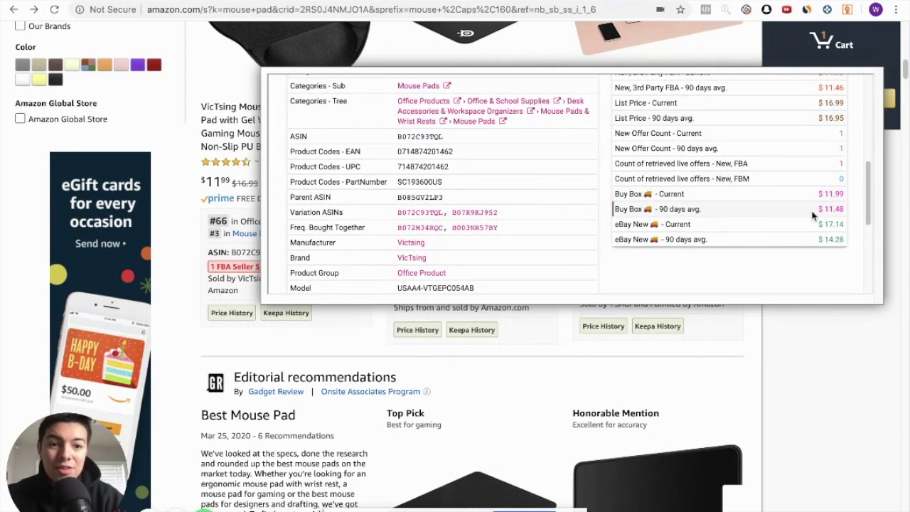
scroll(773, 219, "down", 1)
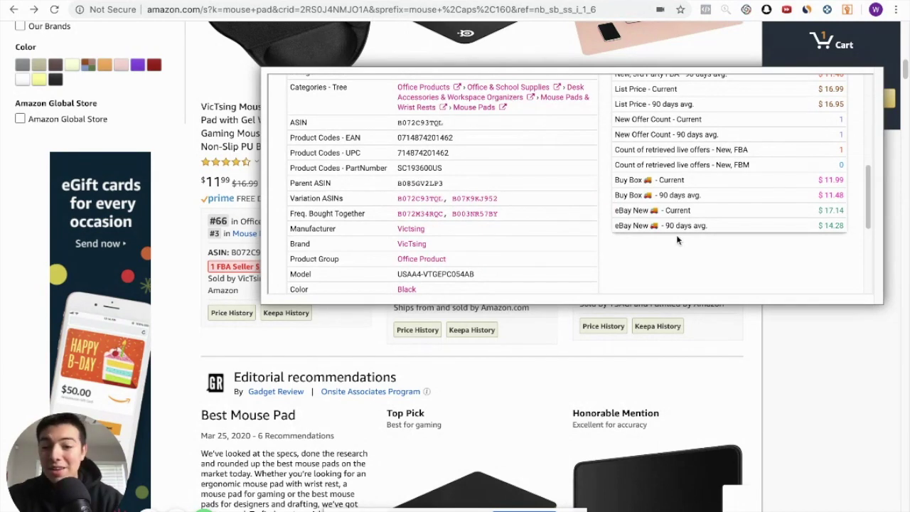
scroll(601, 186, "up", 3)
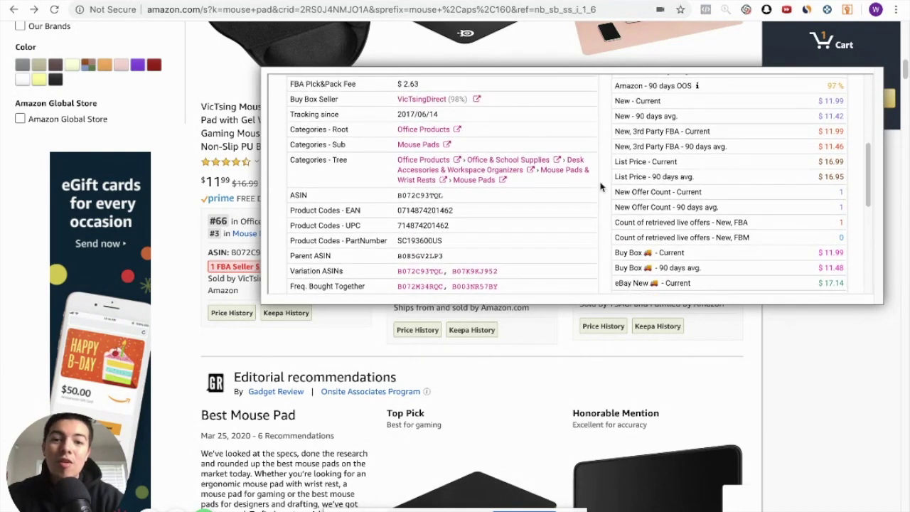
scroll(601, 187, "down", 1)
mouse_move(398, 217)
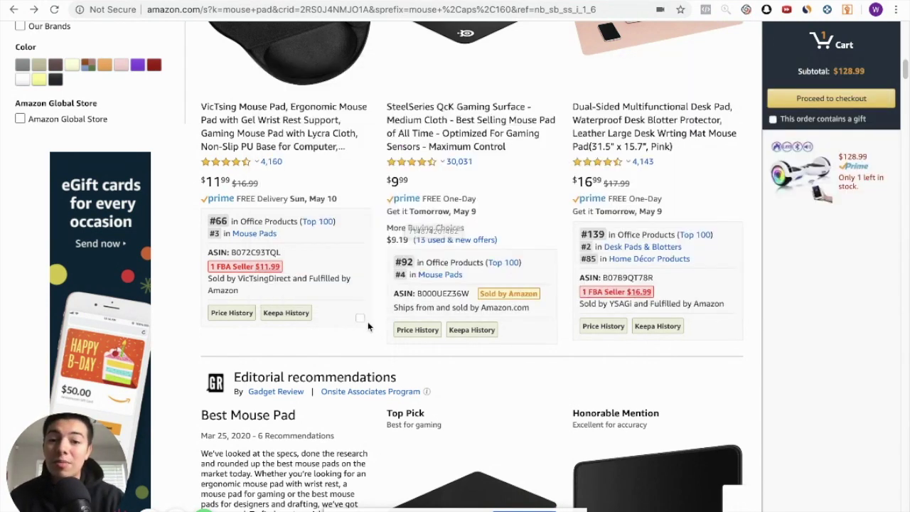
- Compare the sales rank and seller details of the AmazonBasics, Ergonomic Memory Foam and VicTsing Stitched Edge mouse pad listings
scroll(338, 327, "up", 5)
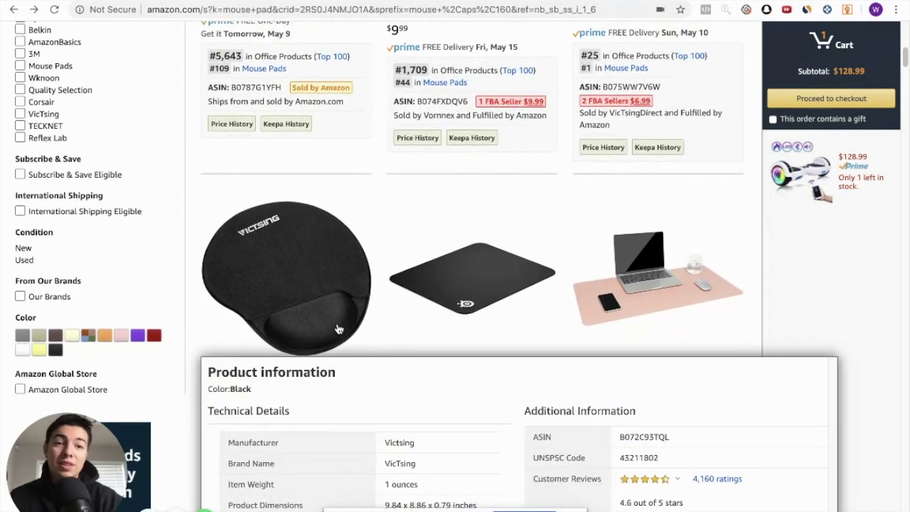
scroll(439, 184, "up", 3)
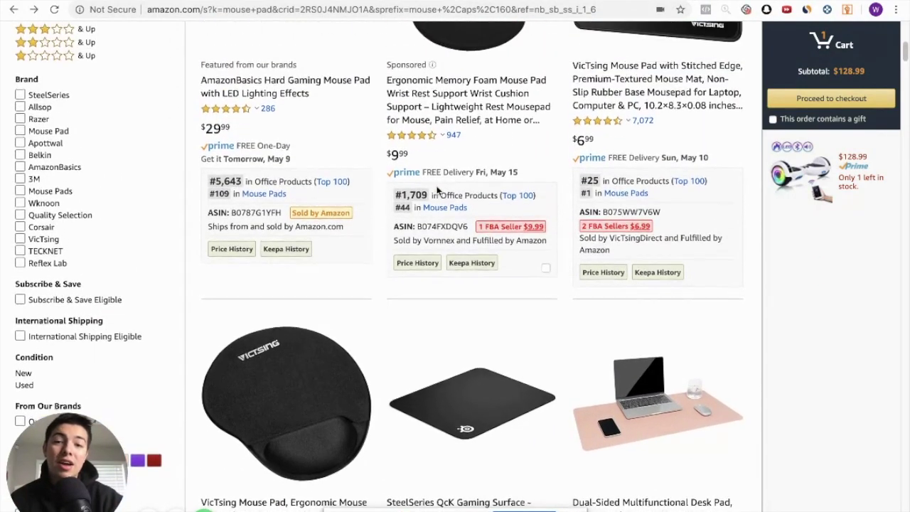
scroll(438, 189, "up", 1)
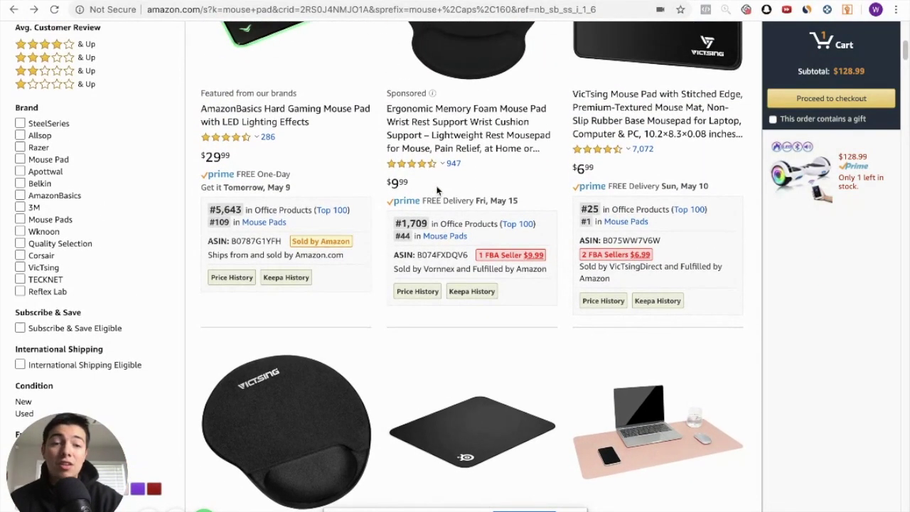
scroll(439, 189, "up", 1)
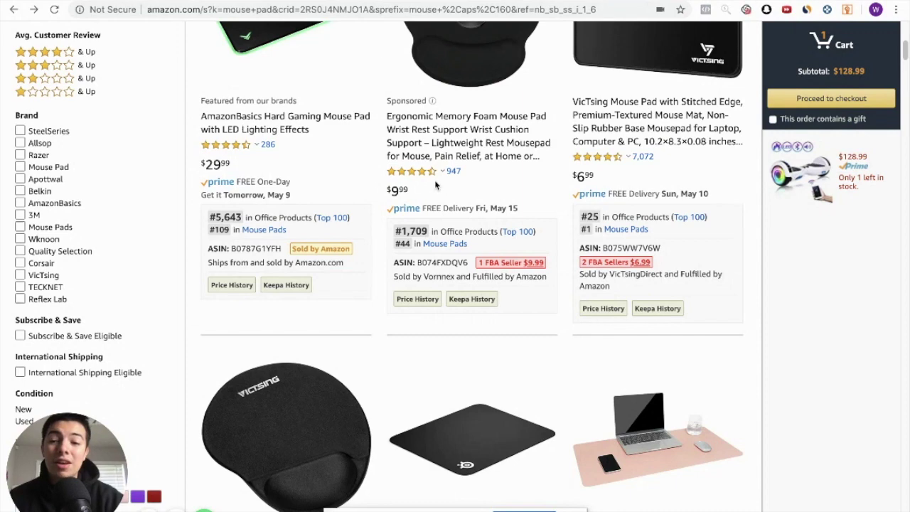
- Open the Scan Unlimited website, scanunlimited.com, in a new tab
key("ctrl+t")
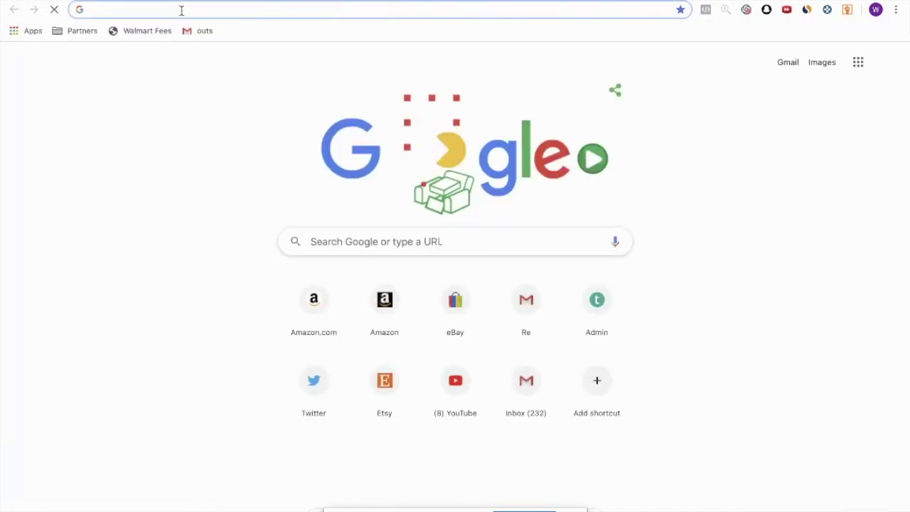
type("scan")
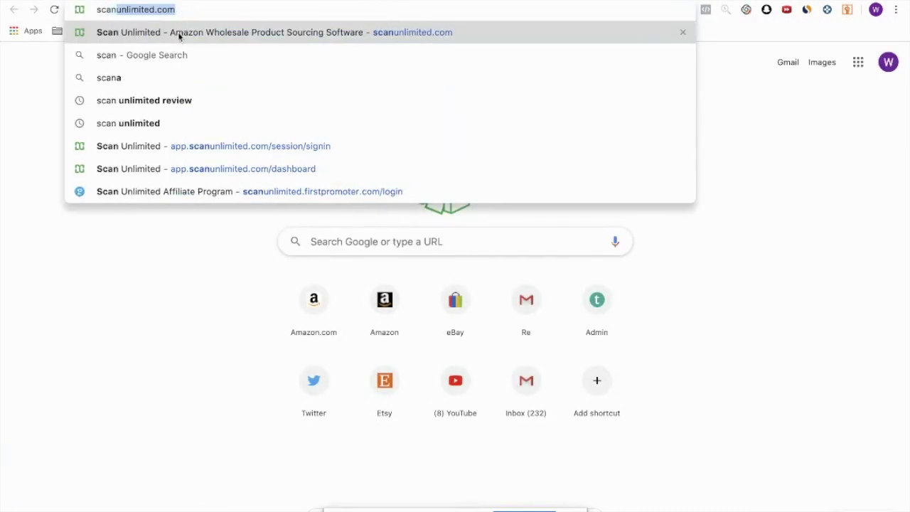
left_click(179, 34)
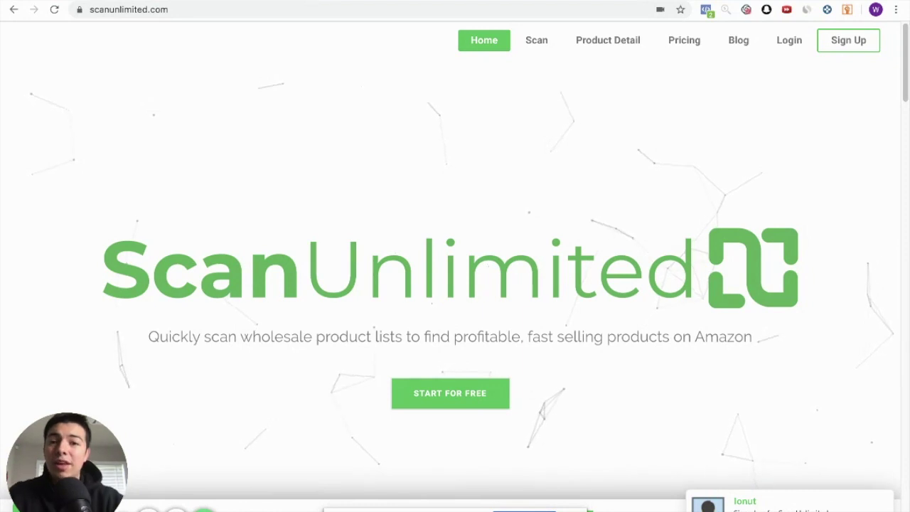
- Switch to the Gmail inbox in a new tab and open Entertainment Earth's Hot Off The Truck Products email for May 08, 2020
key("ctrl+t")
type("w")
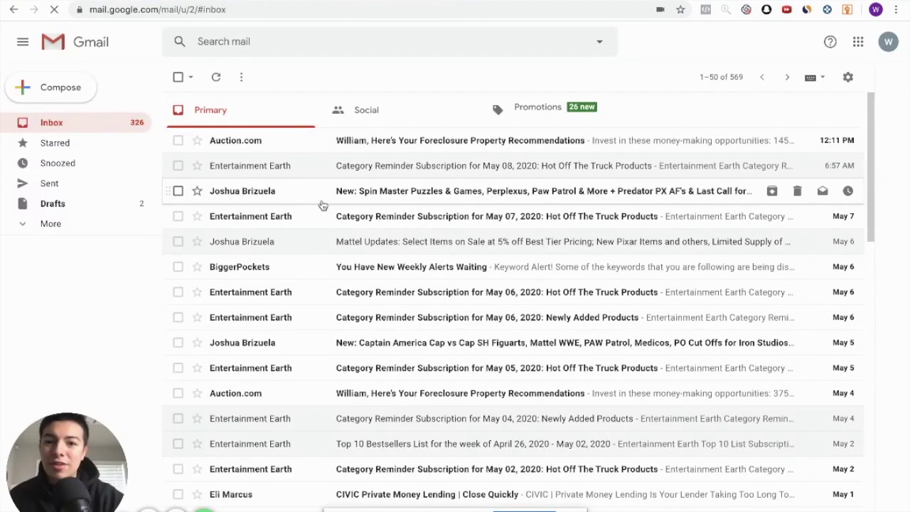
left_click(321, 166)
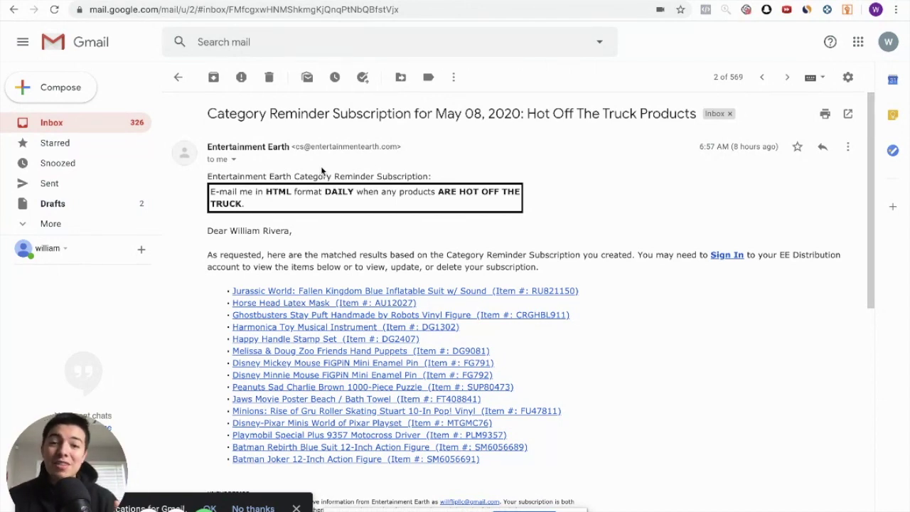
- Read the product list in the Entertainment Earth email, and return to the inbox to skim the older supplier messages
scroll(321, 166, "down", 1)
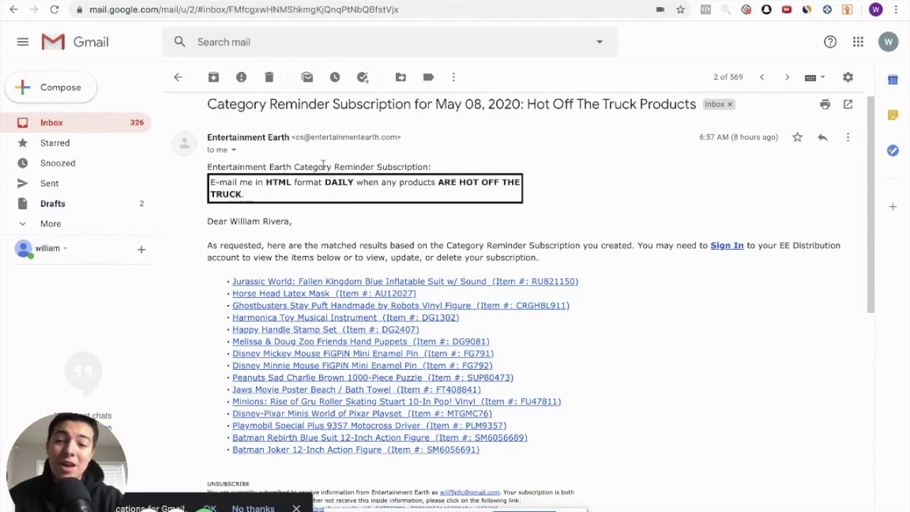
scroll(365, 204, "down", 1)
scroll(357, 183, "up", 1)
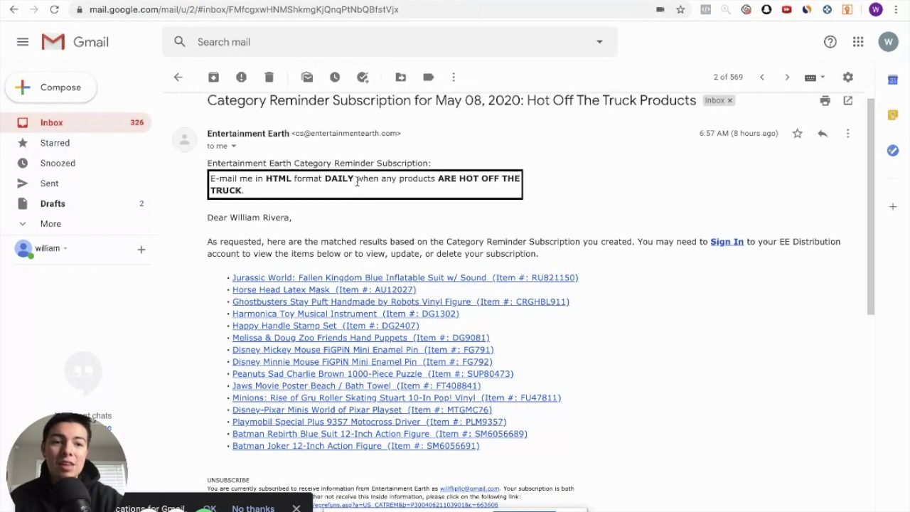
scroll(527, 236, "down", 2)
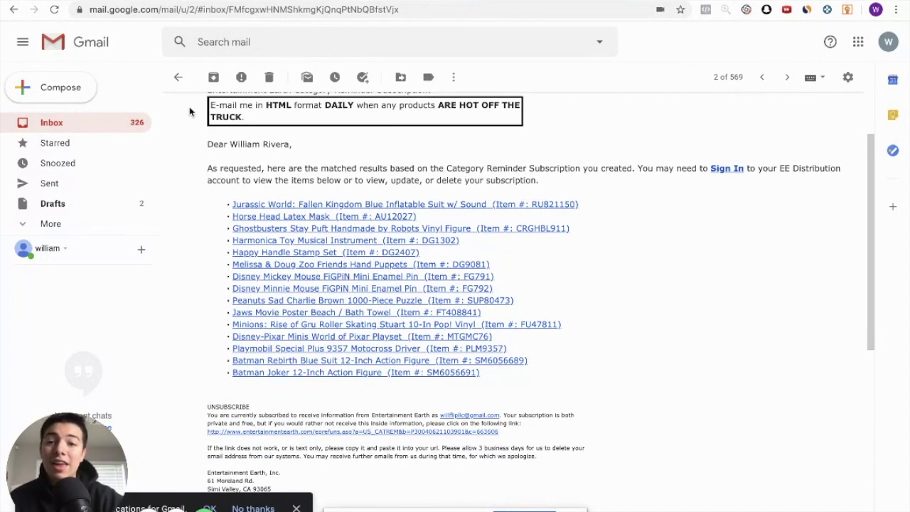
left_click(178, 79)
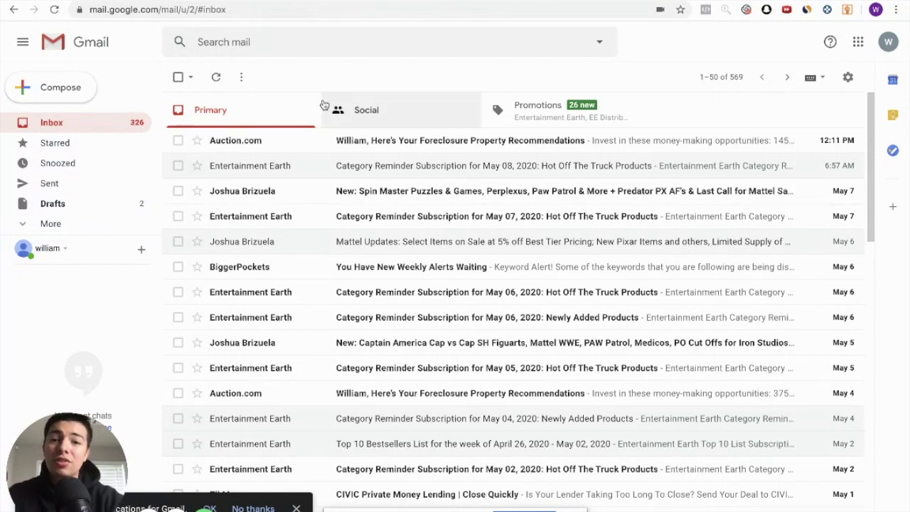
scroll(327, 235, "down", 5)
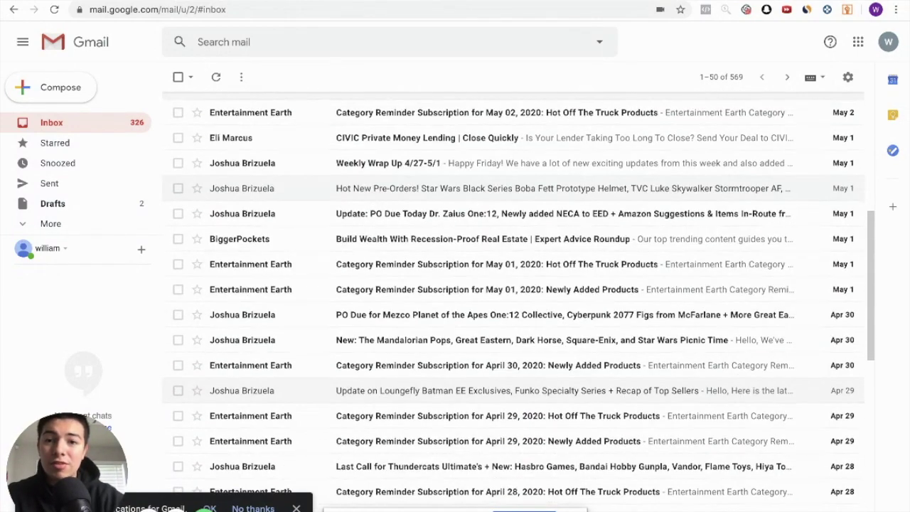
- Open the EE 4/22 spreadsheet in Google Sheets in place of the inbox
left_click(260, 10)
type("ee")
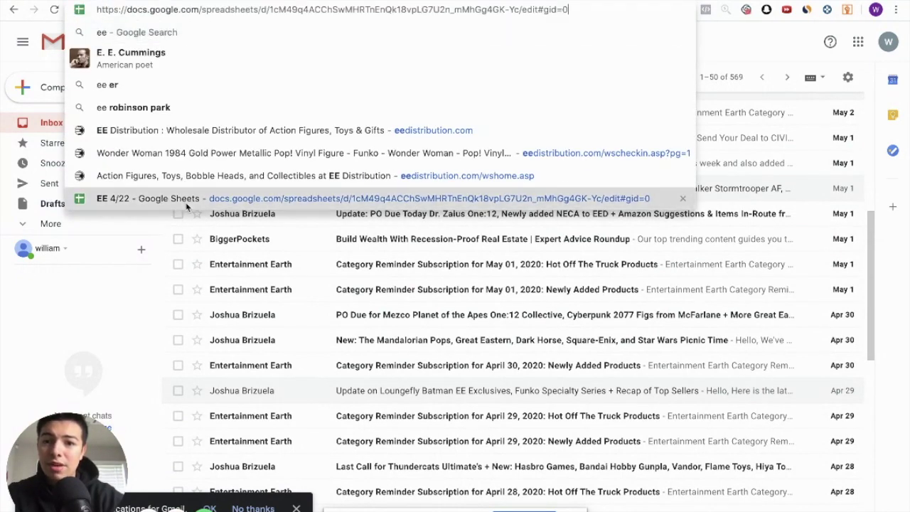
left_click(181, 202)
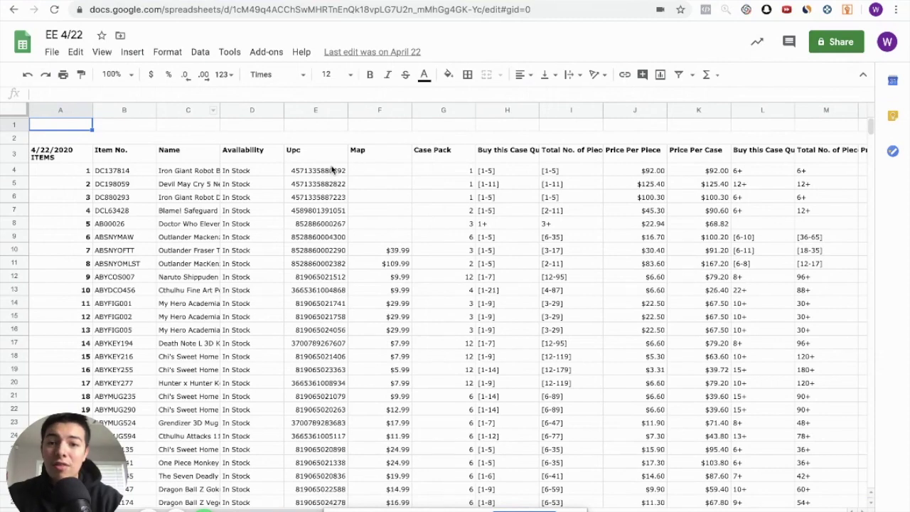
- Look through the EE 4/22 sheet's UPC, MAP, case pack and tiered price columns and its item rows
scroll(507, 222, "right", 2)
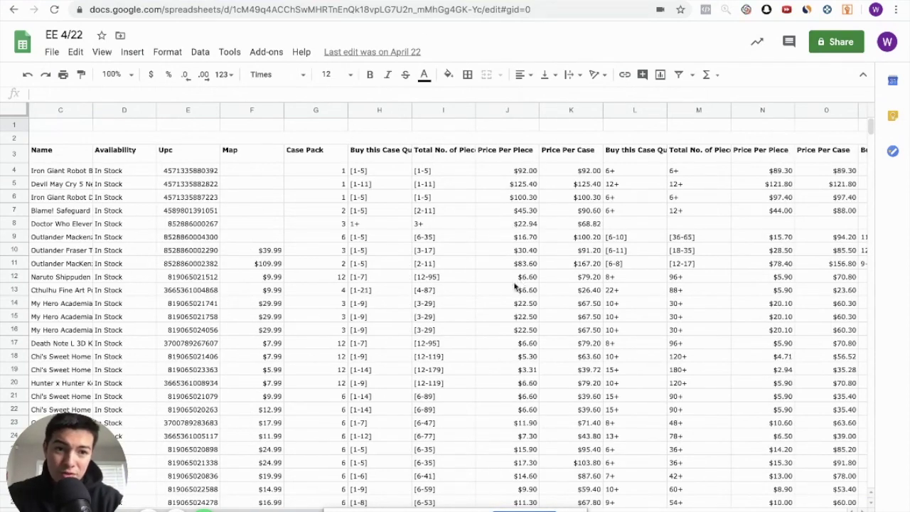
scroll(514, 287, "right", 6)
scroll(483, 286, "left", 8)
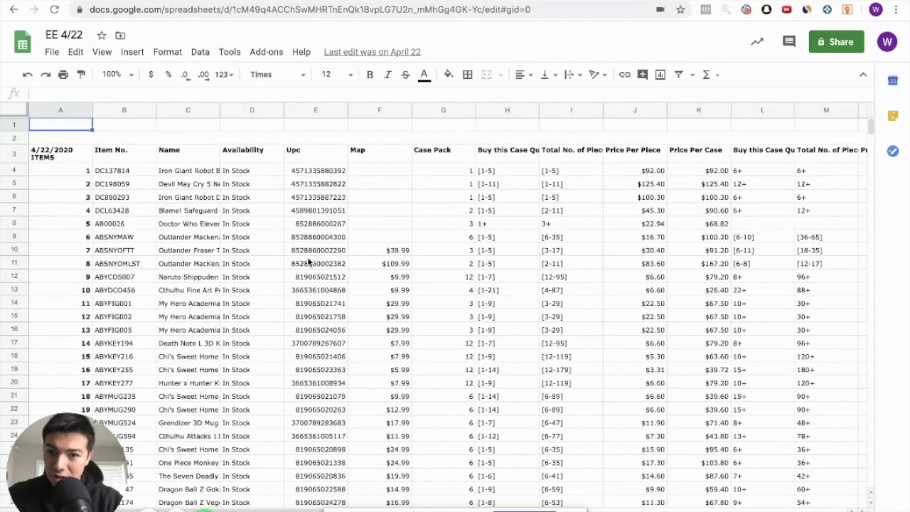
scroll(281, 279, "down", 20)
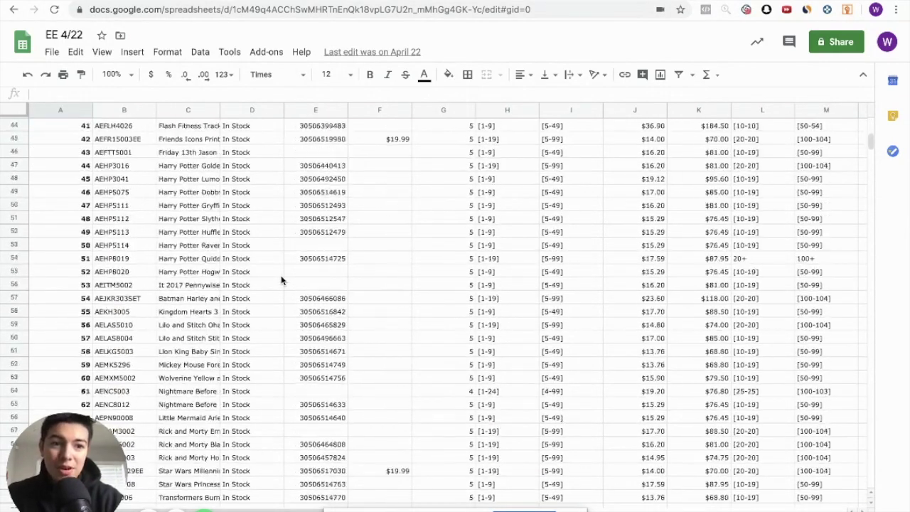
scroll(281, 280, "down", 18)
scroll(281, 280, "up", 20)
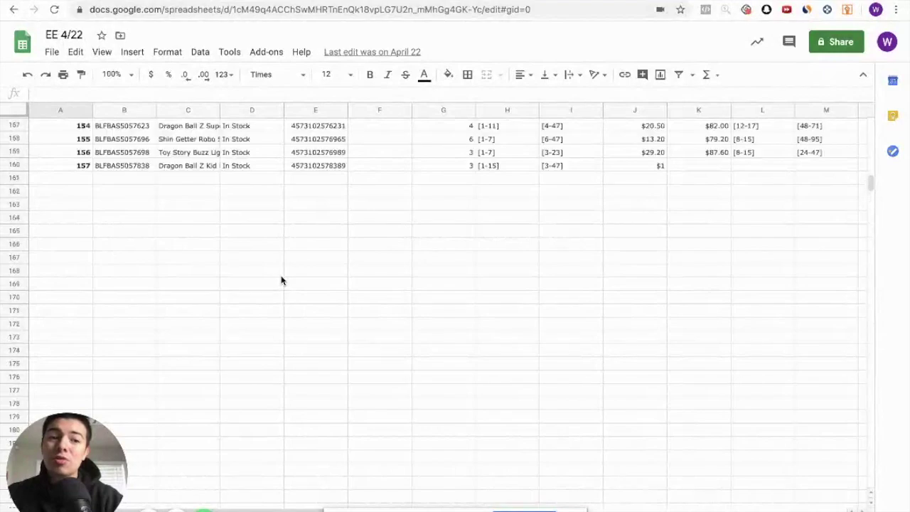
- Switch from the EE 4/22 sheet to the Scan Unlimited website and log in to the account
scroll(281, 279, "up", 7)
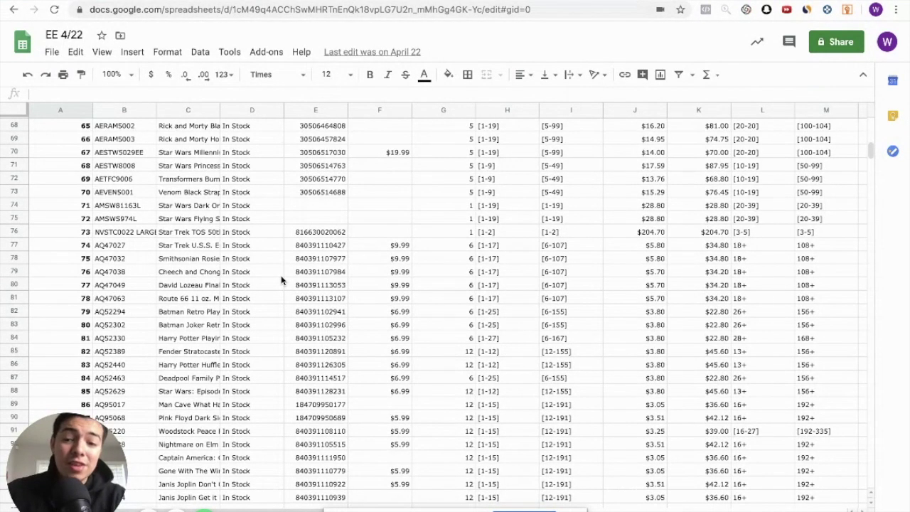
left_click(211, 3)
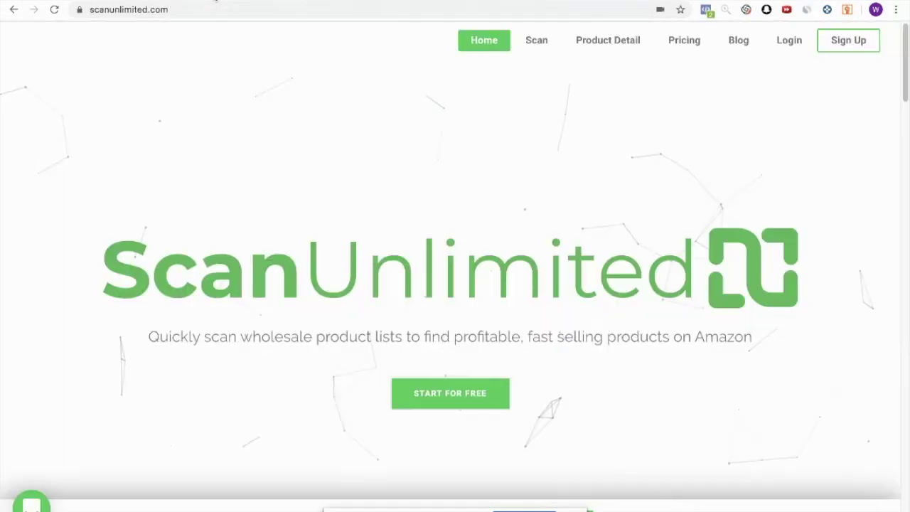
left_click(786, 52)
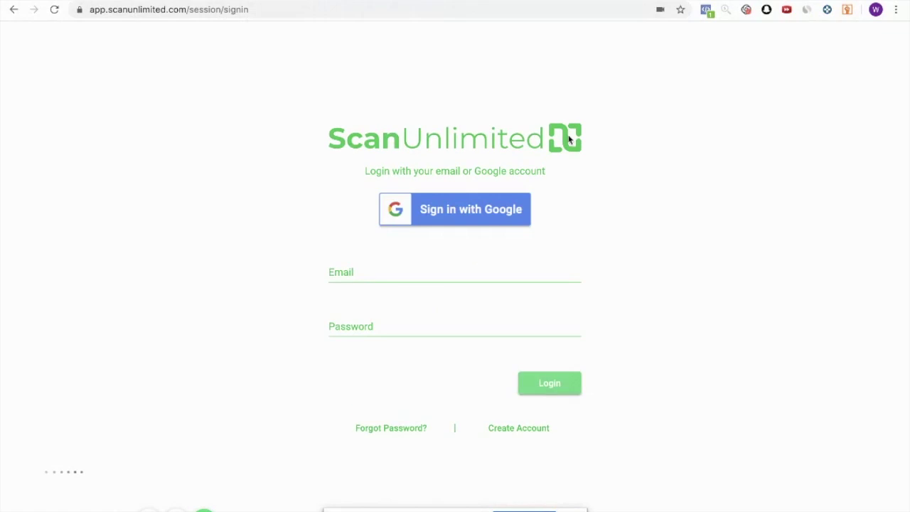
left_click(529, 380)
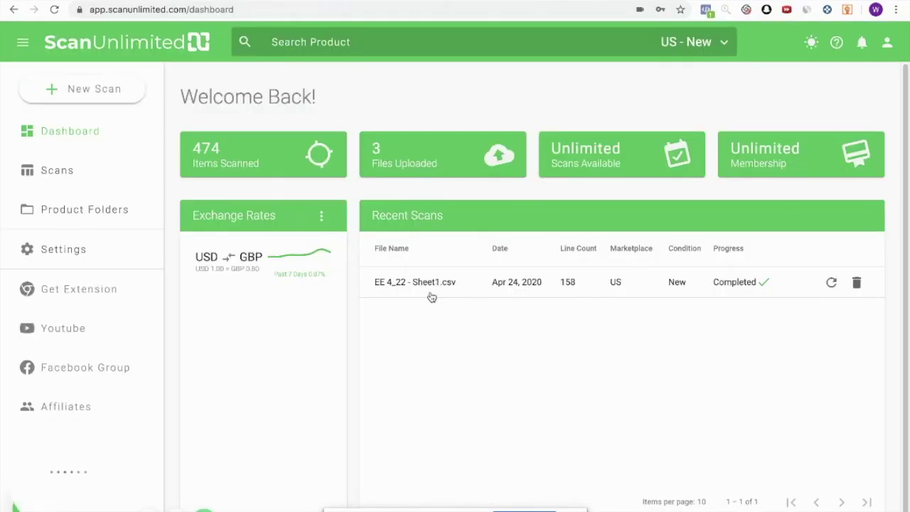
- Open the EE 4_22 - Sheet1.csv scan and preview the Harry Potter Playing Cards price chart and the Big Hero 6 Baymax product image
left_click(438, 293)
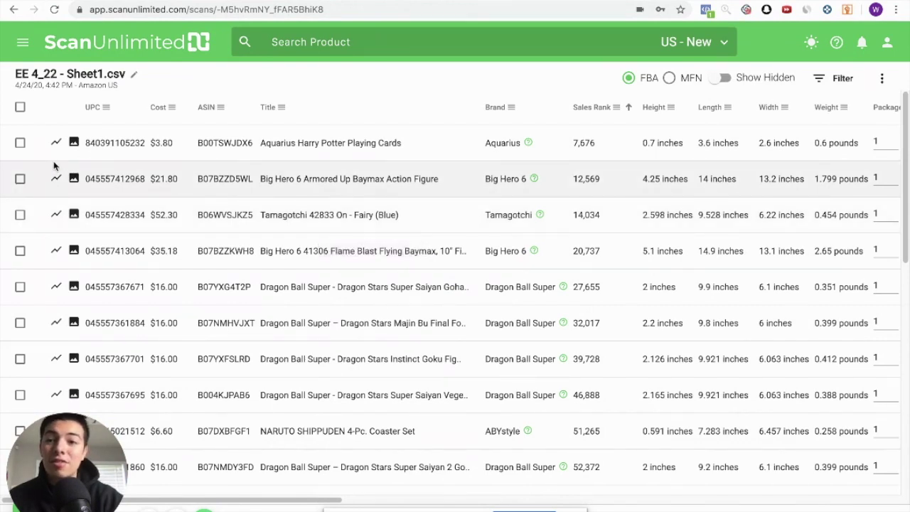
mouse_move(57, 144)
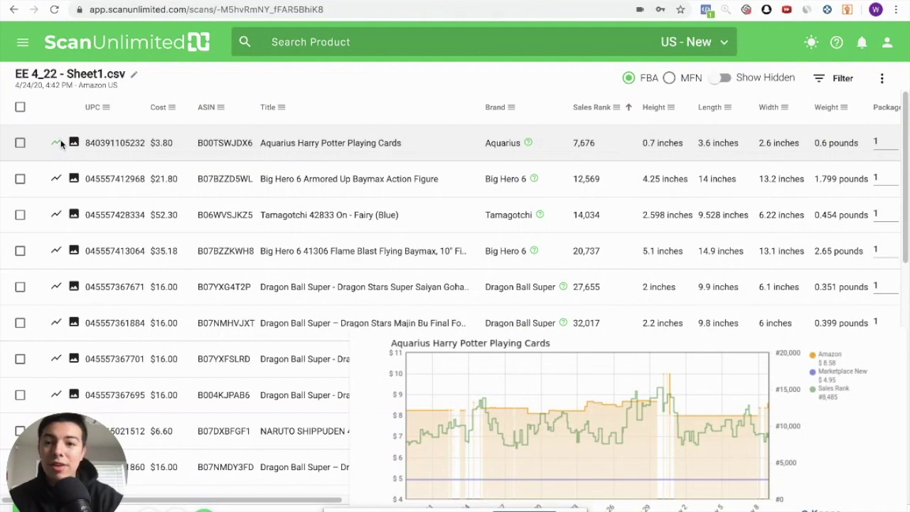
mouse_move(76, 178)
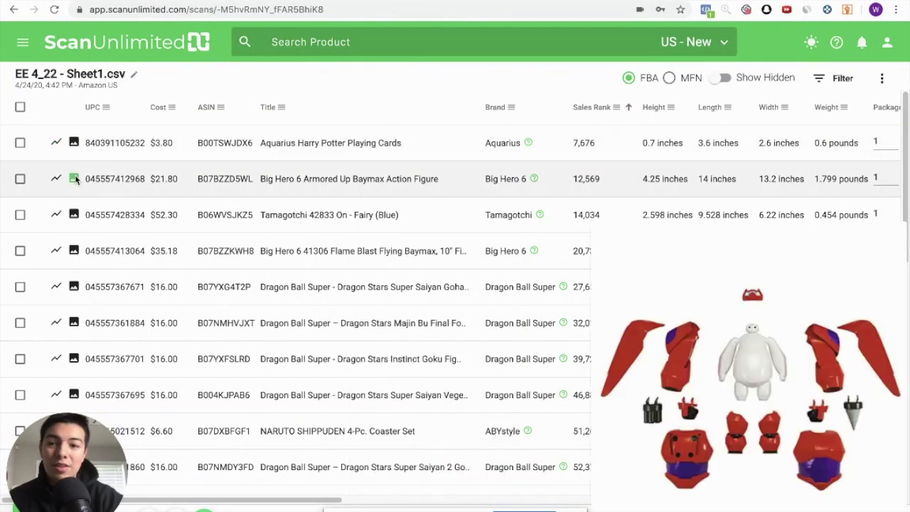
mouse_move(76, 218)
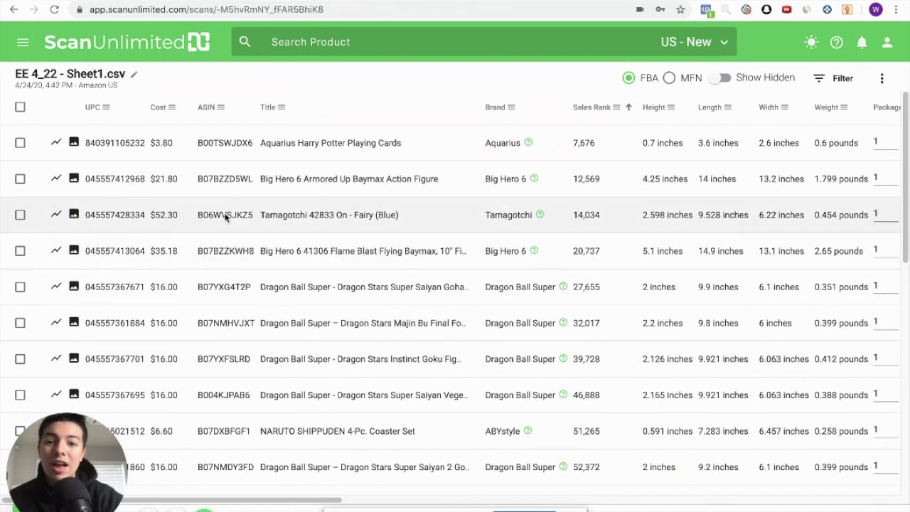
- Look through the scan's sales rank, dimensions, price, offers, fee, Net Profit and ROI columns
scroll(375, 206, "right", 3)
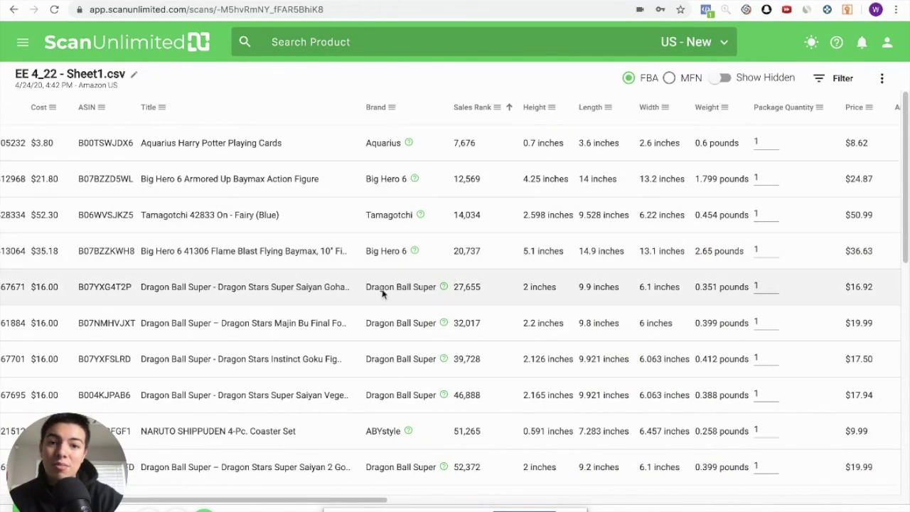
scroll(462, 284, "right", 2)
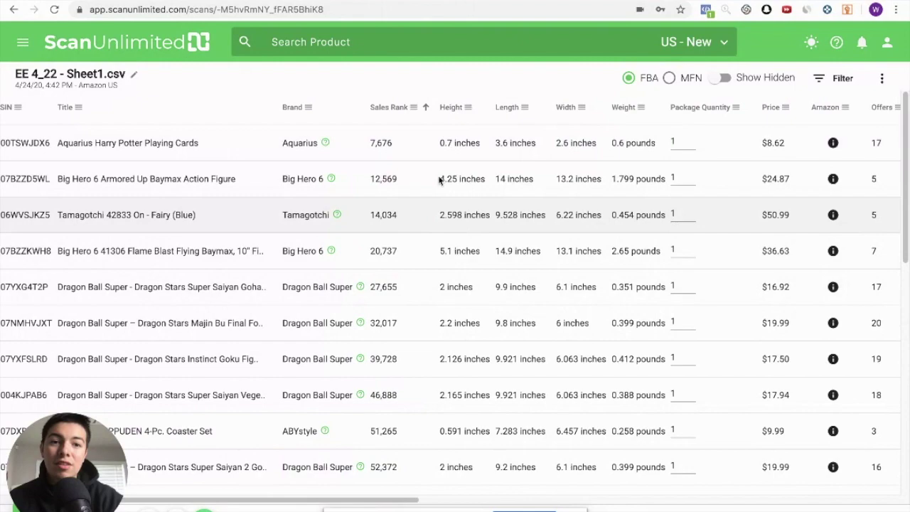
scroll(569, 158, "right", 10)
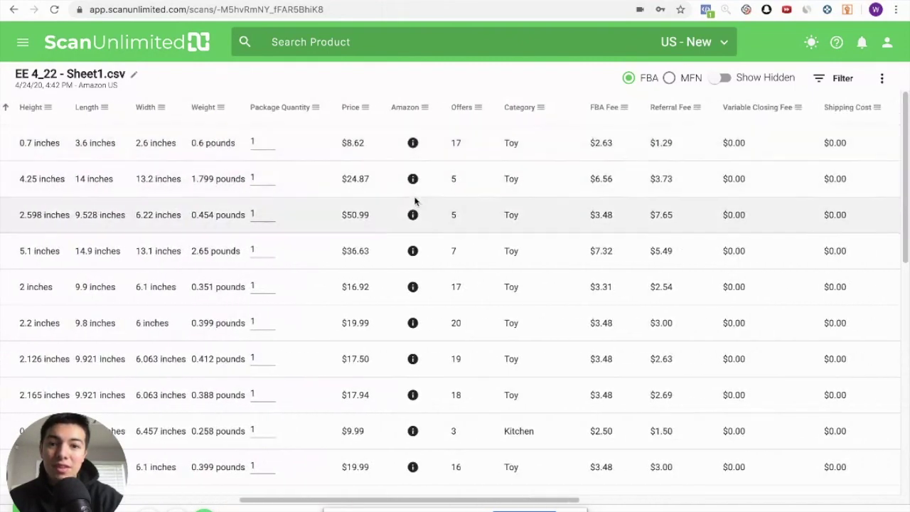
scroll(367, 306, "right", 10)
scroll(368, 307, "right", 5)
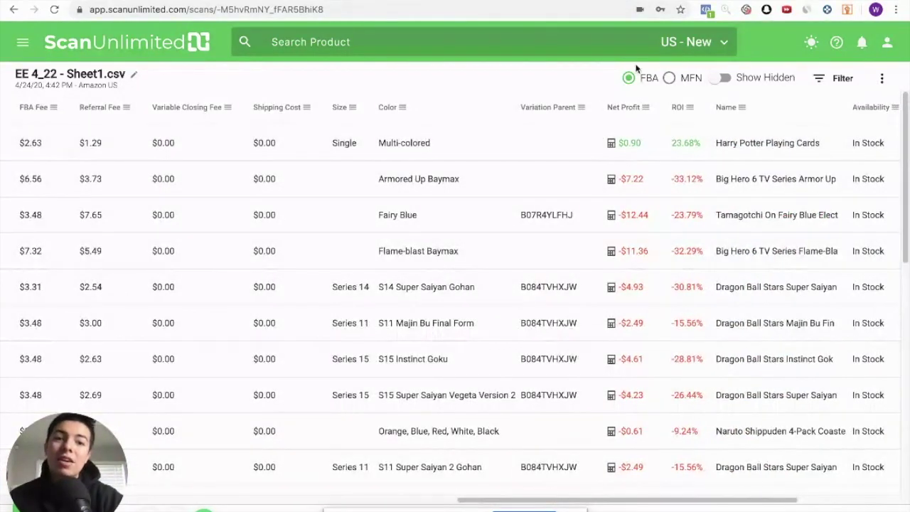
- Sort the scan results by Net Profit from highest to lowest, and view the profit breakdown of the Ralph Breaks the Internet figure
left_click(625, 112)
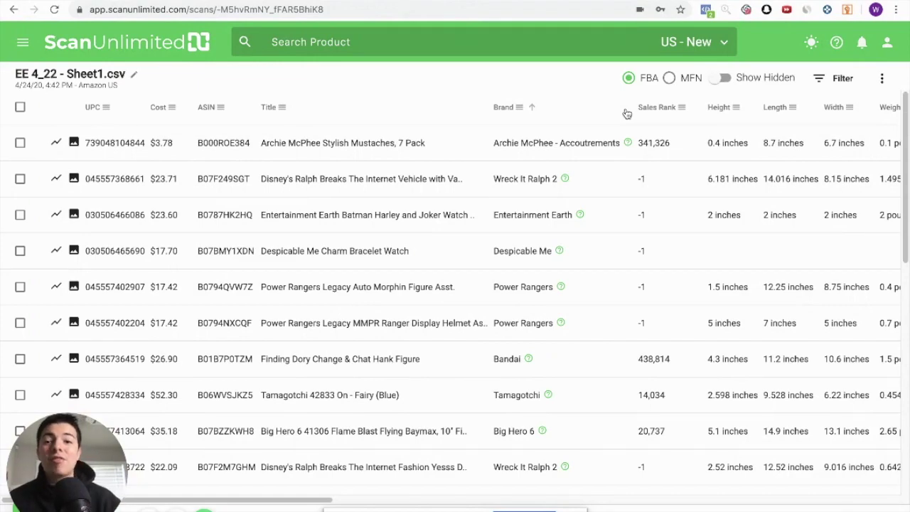
scroll(656, 178, "right", 15)
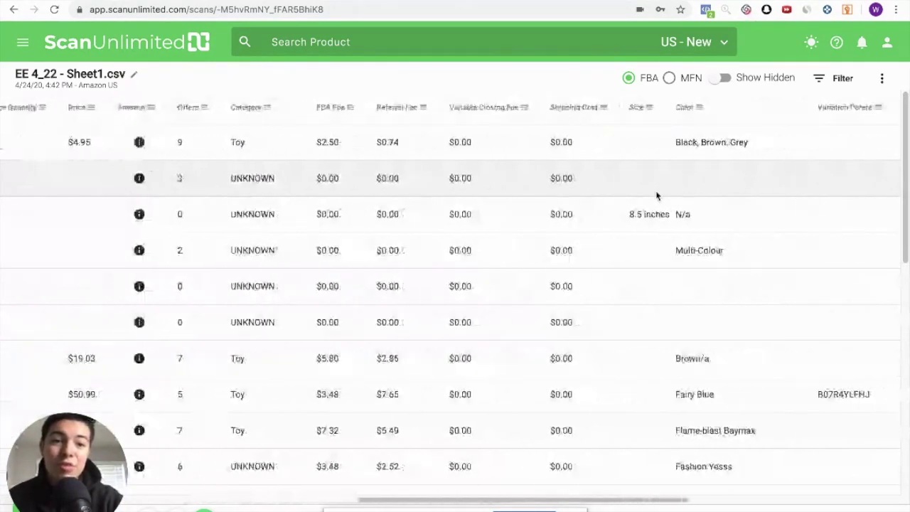
scroll(657, 195, "right", 3)
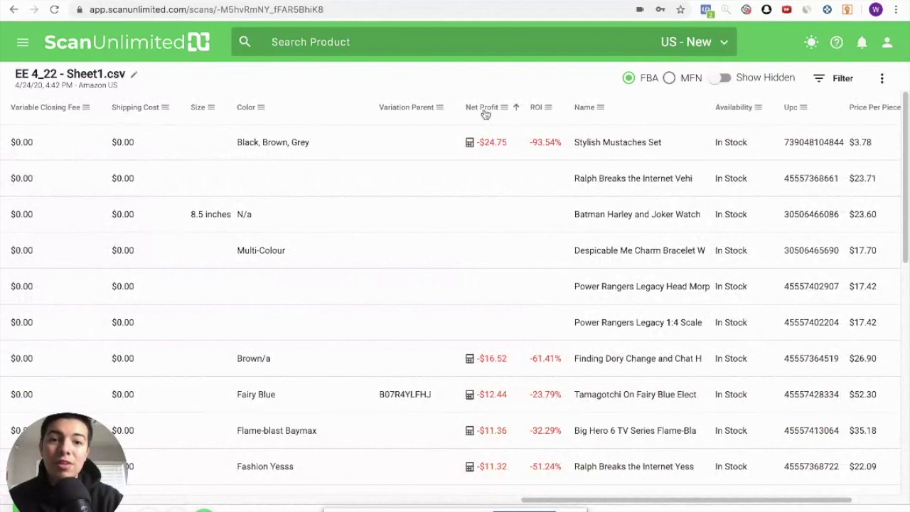
left_click(483, 110)
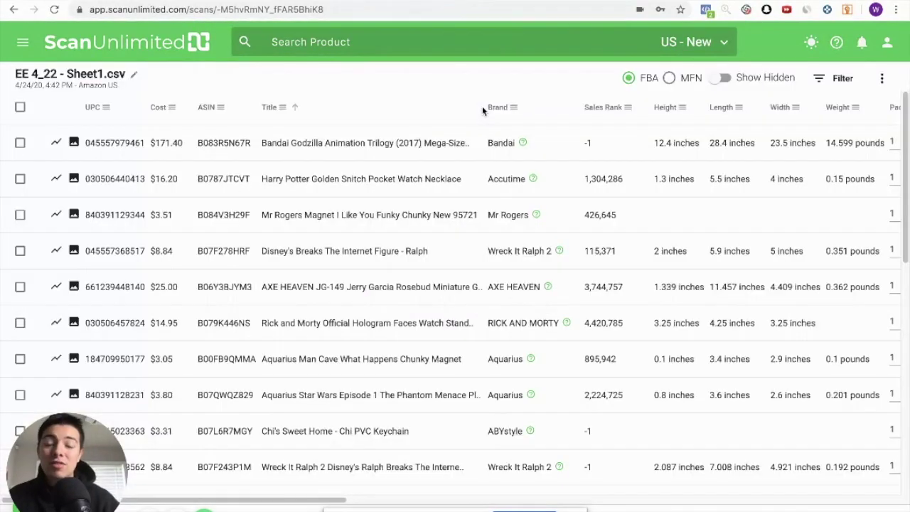
scroll(662, 209, "right", 15)
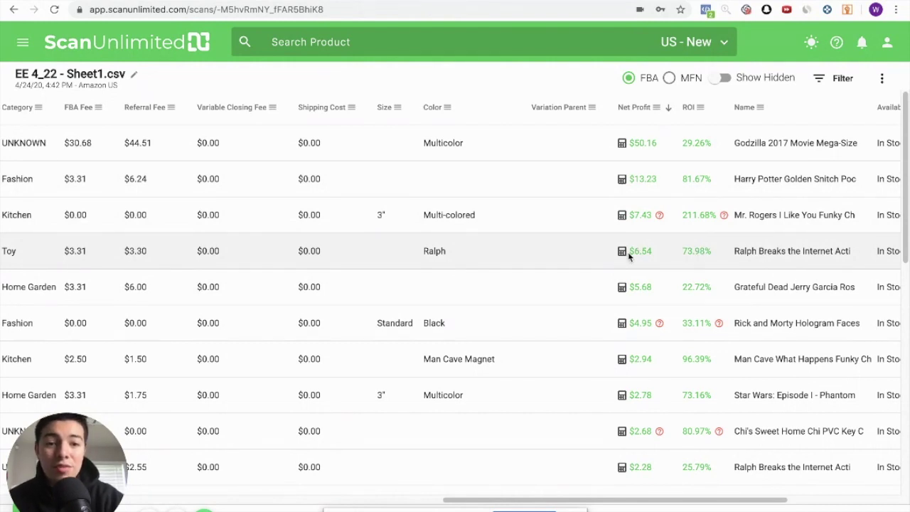
mouse_move(623, 253)
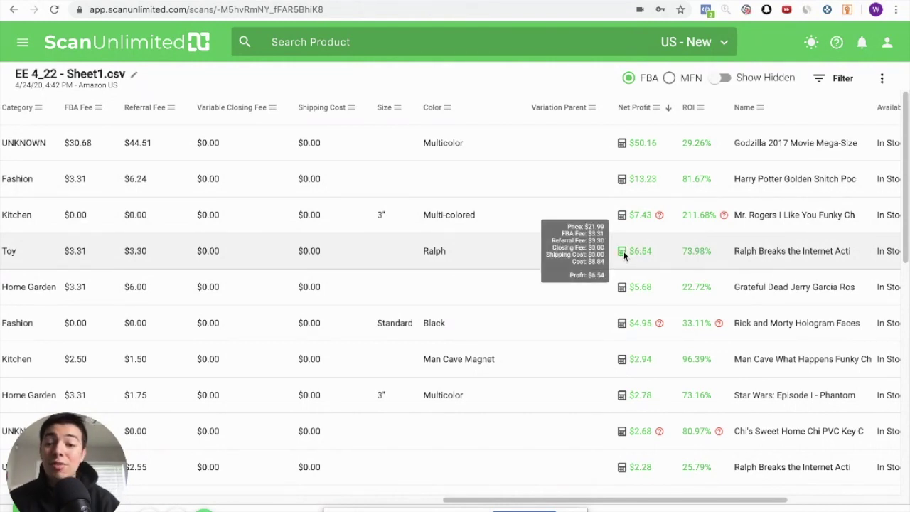